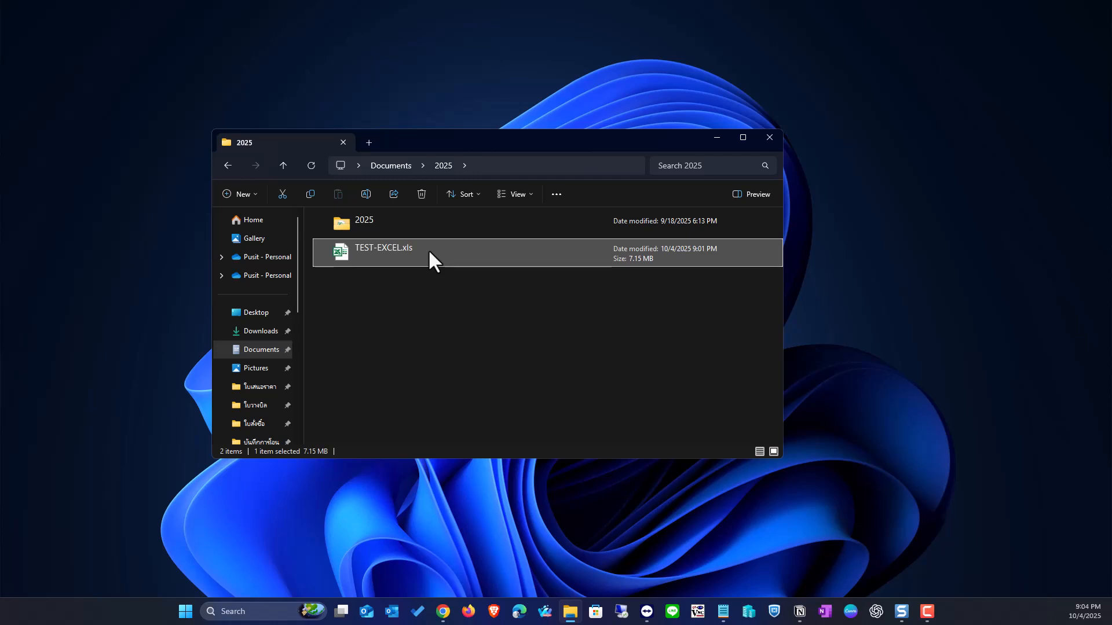
- Open the workbook TEST-EXCEL.xls and inspect the tiny stray object beside item 1.00 on page 1 of Sheet1
double_click(428, 249)
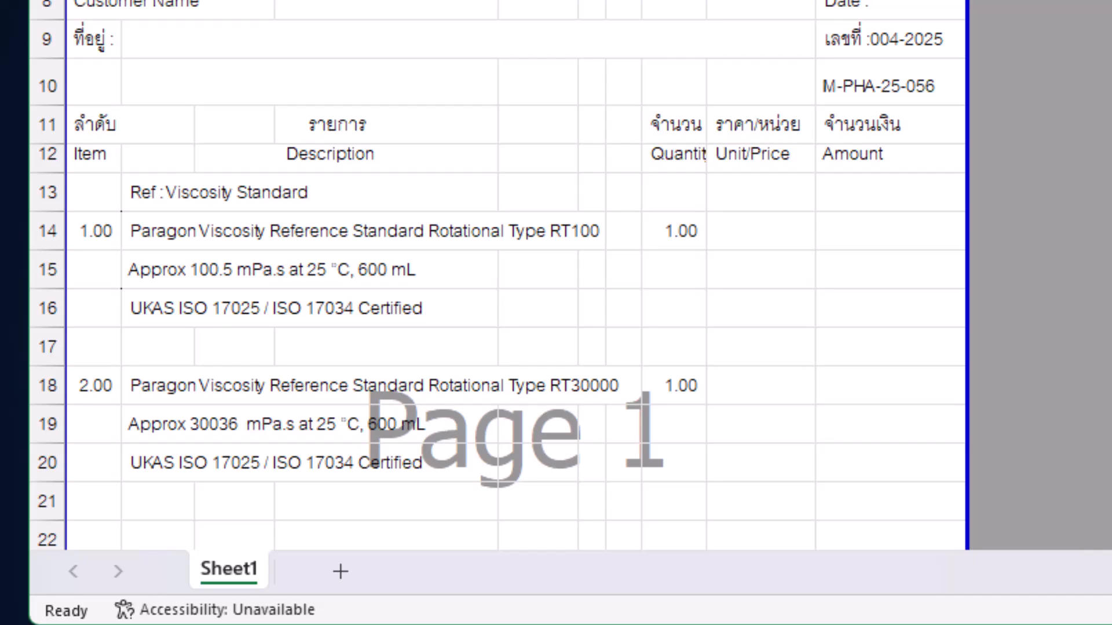
click(121, 232)
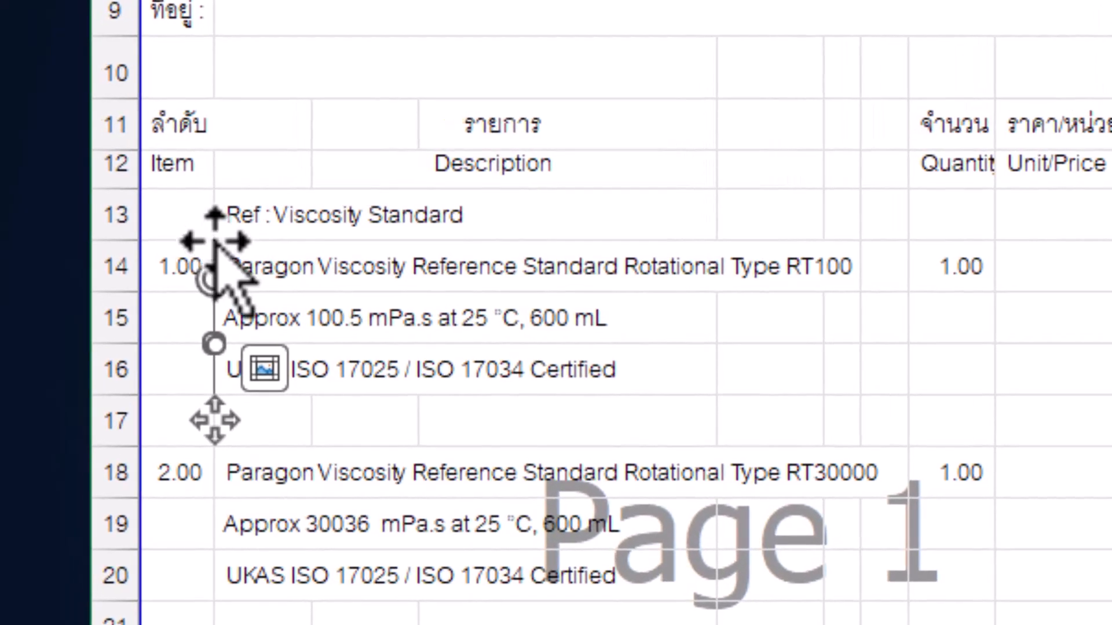
drag(347, 241, 467, 129)
scroll(471, 136, down, 7)
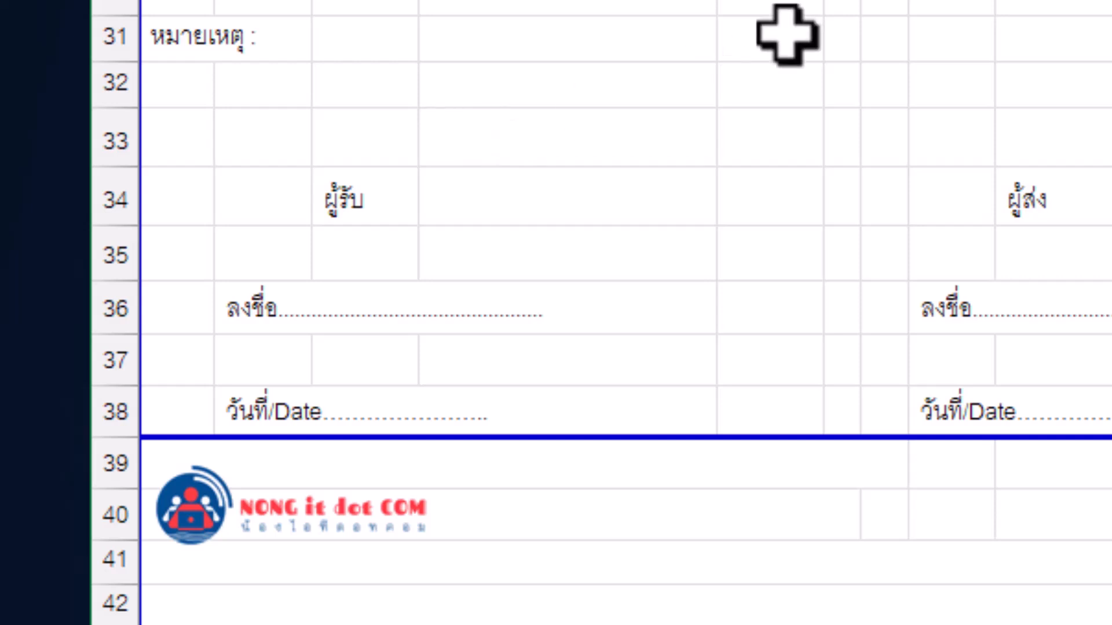
- Examine page 2 of Sheet1 for tiny stray objects around the item 1.00 row
scroll(788, 35, down, 6)
scroll(256, 166, down, 1)
click(197, 219)
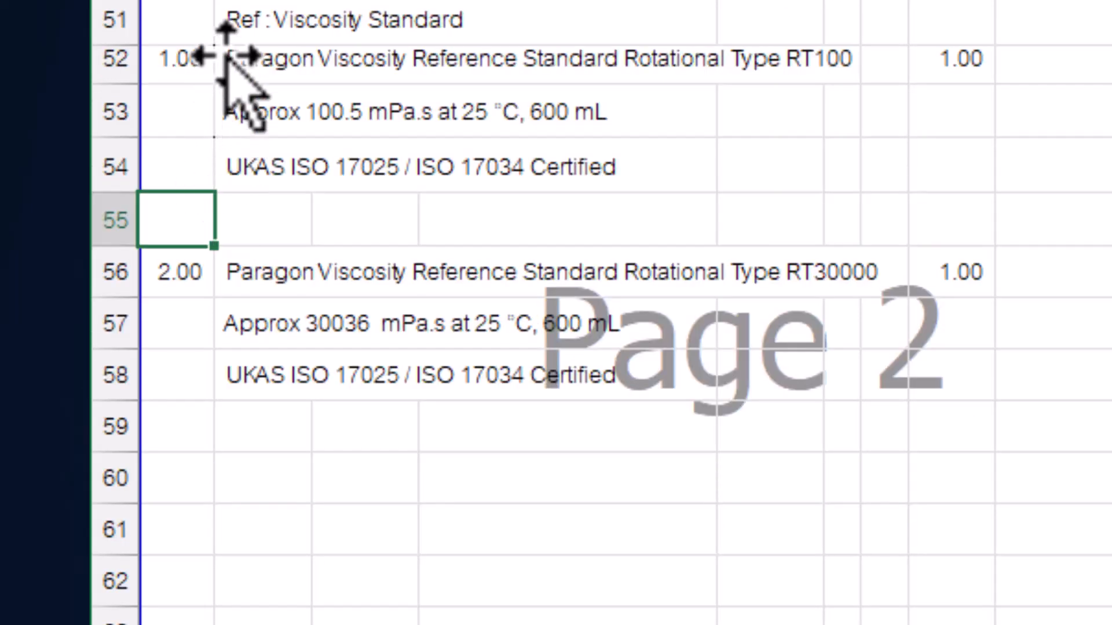
drag(218, 50, 212, 139)
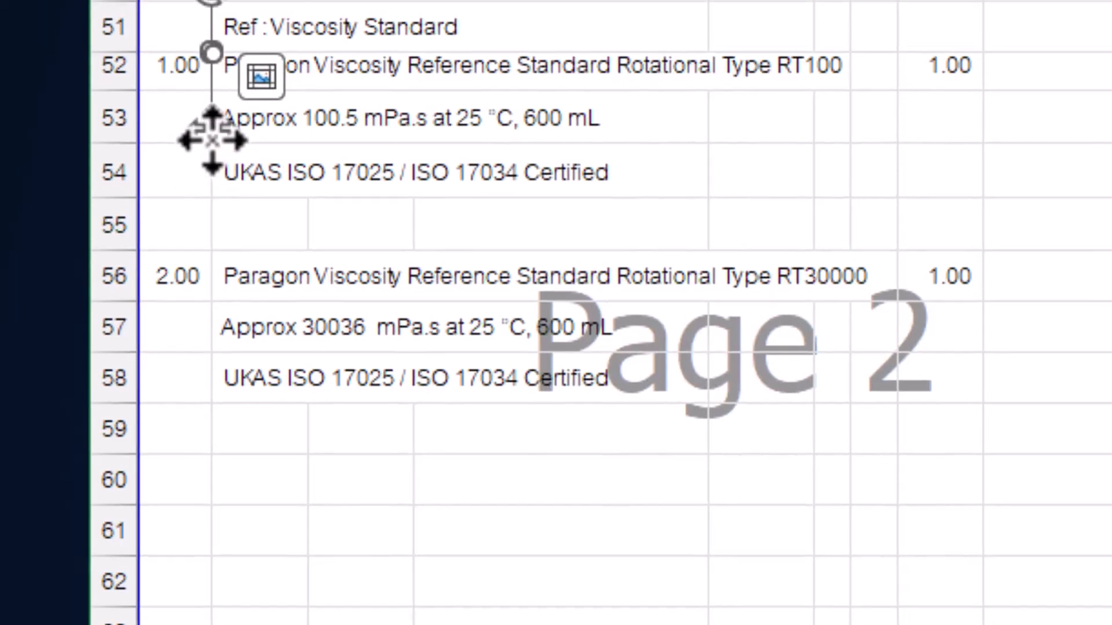
click(360, 114)
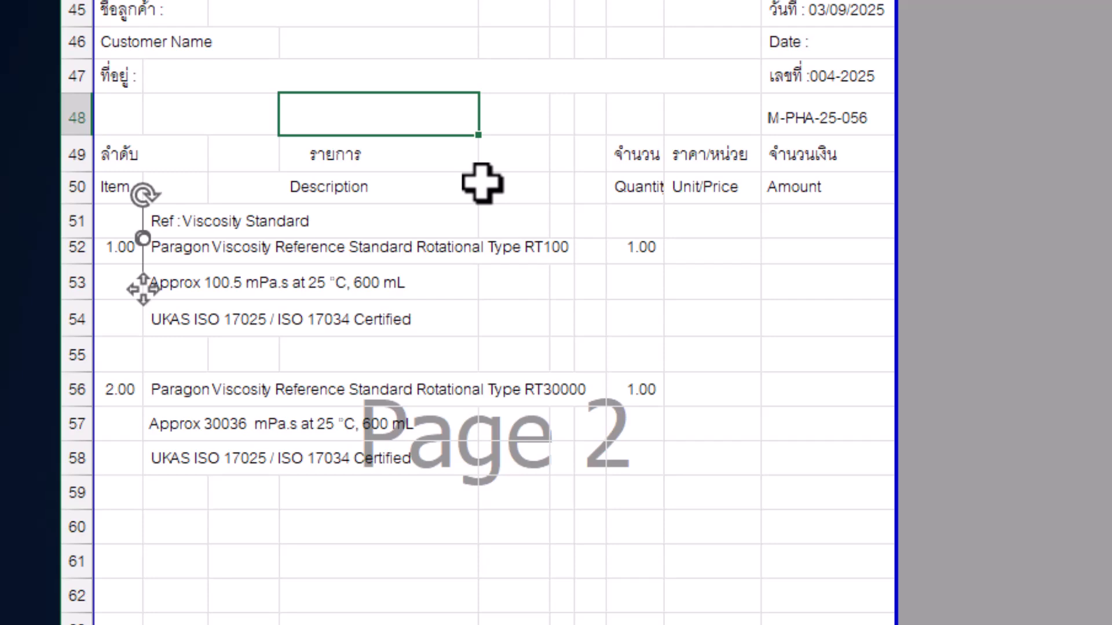
scroll(481, 182, up, 14)
click(416, 139)
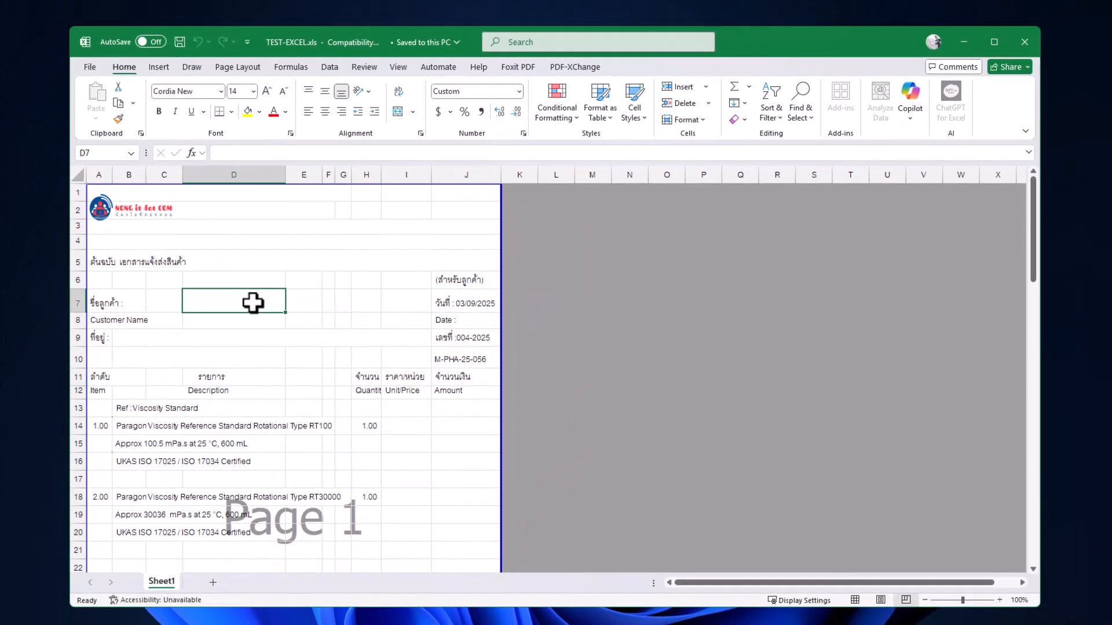
- Try to select all objects on Sheet1 with Go To Special while the logo is still there, and close the hung program
key(ctrl+g)
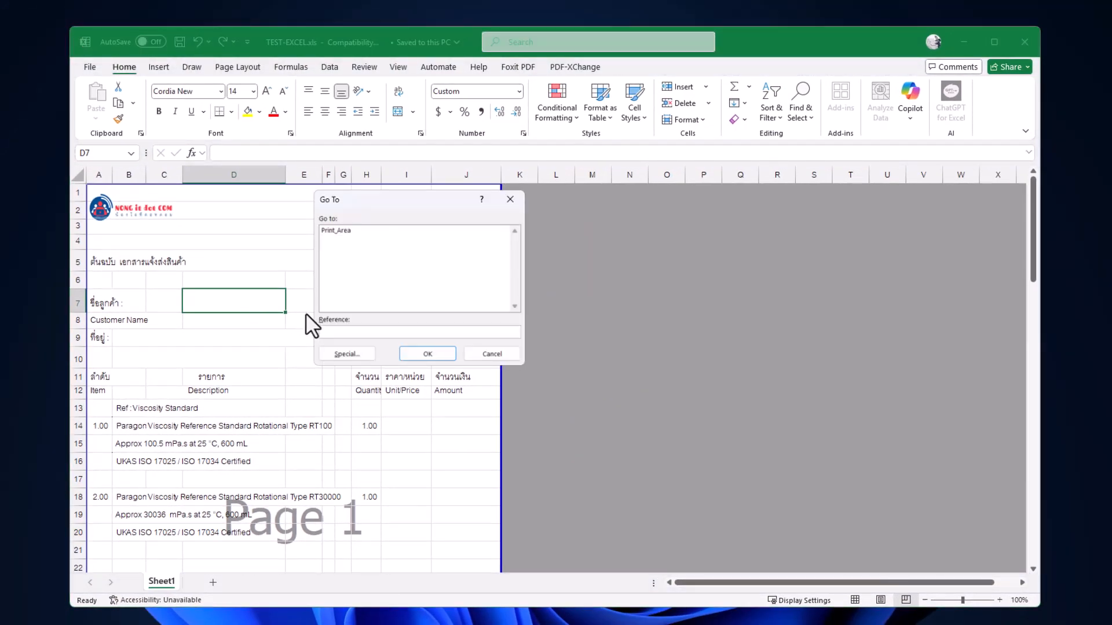
click(333, 352)
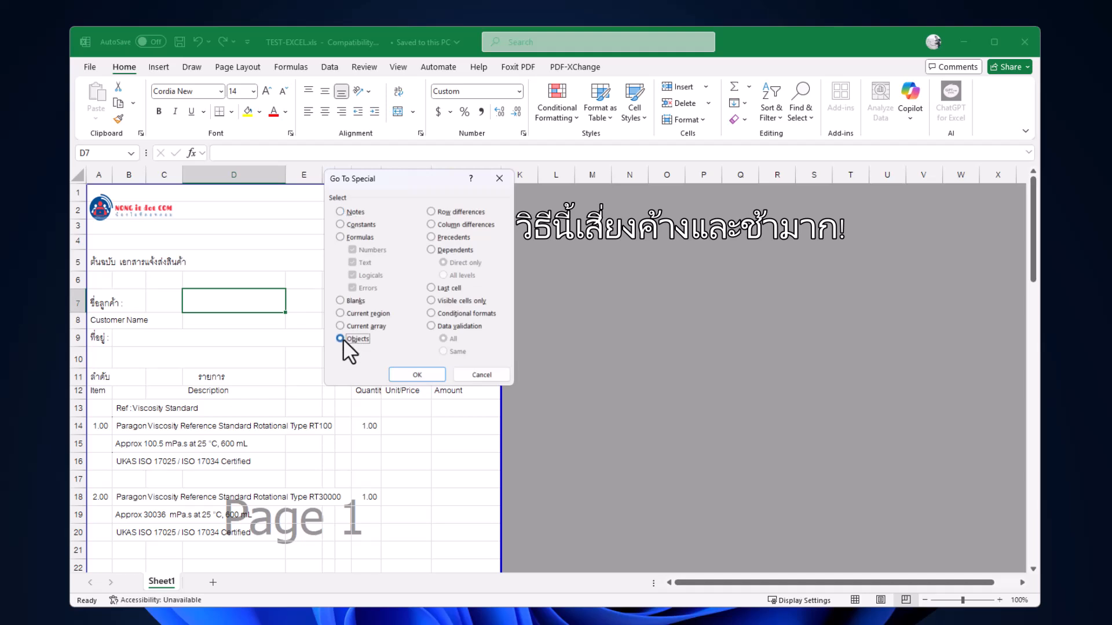
click(416, 374)
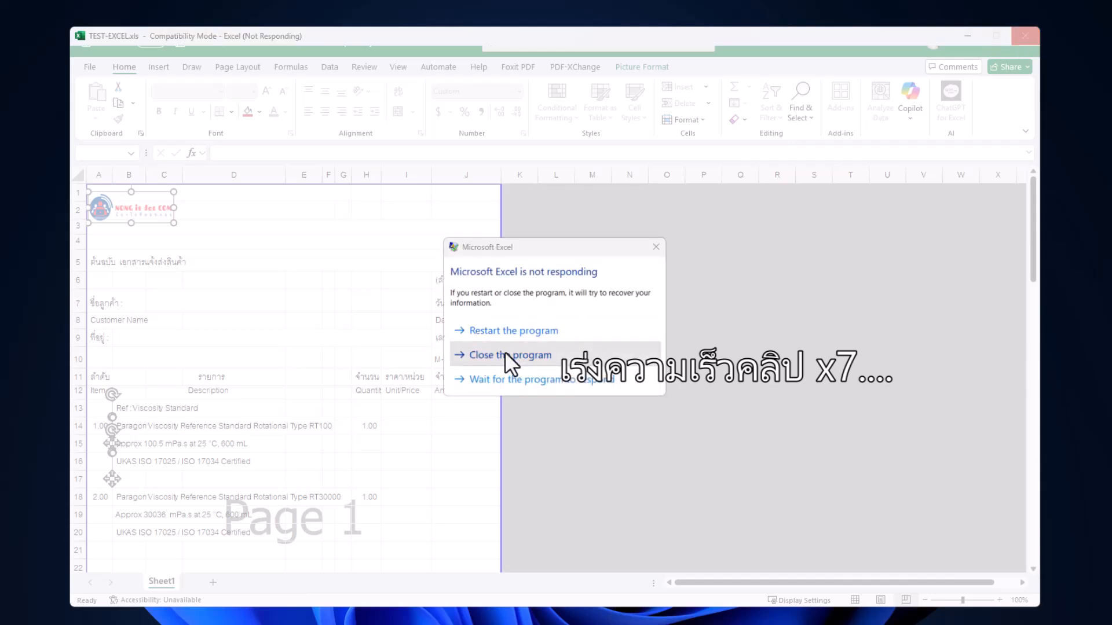
click(506, 355)
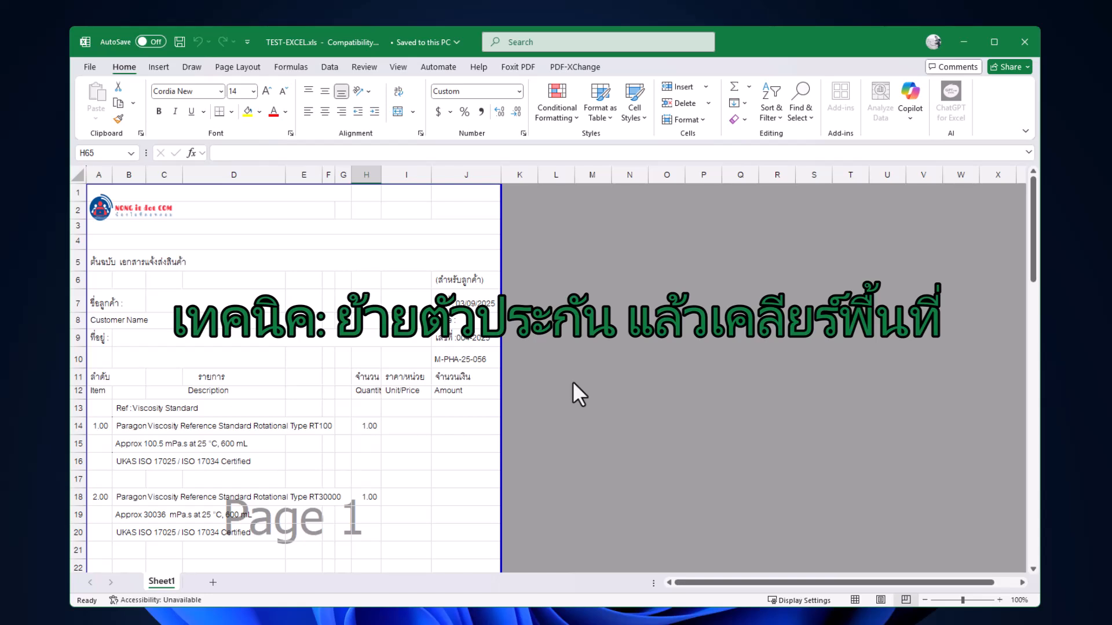
- Add a new worksheet to the workbook and name it Temp
click(207, 585)
double_click(209, 582)
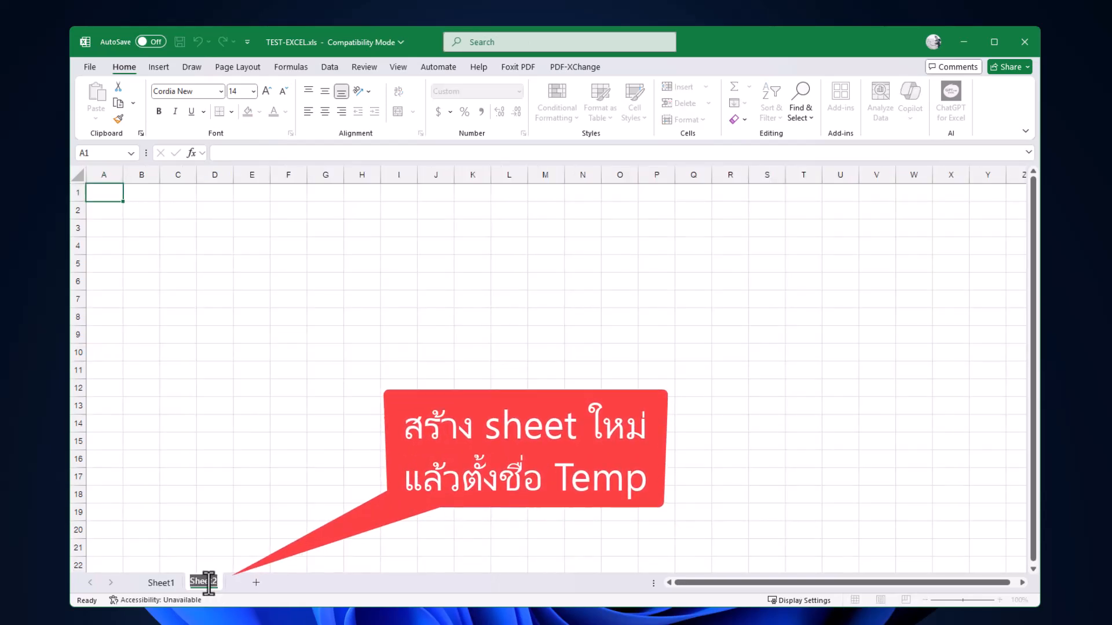
text(Temp)
key(Return)
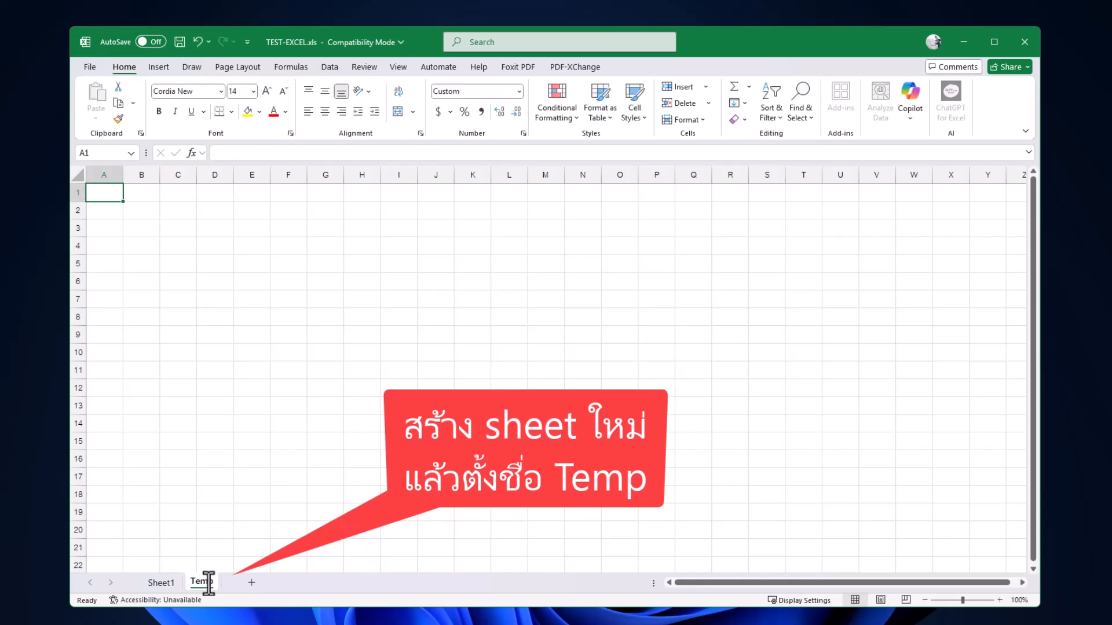
- Cut the logo picture from the header of Sheet1 and paste it onto the Temp sheet, around cells A2:C3
click(160, 581)
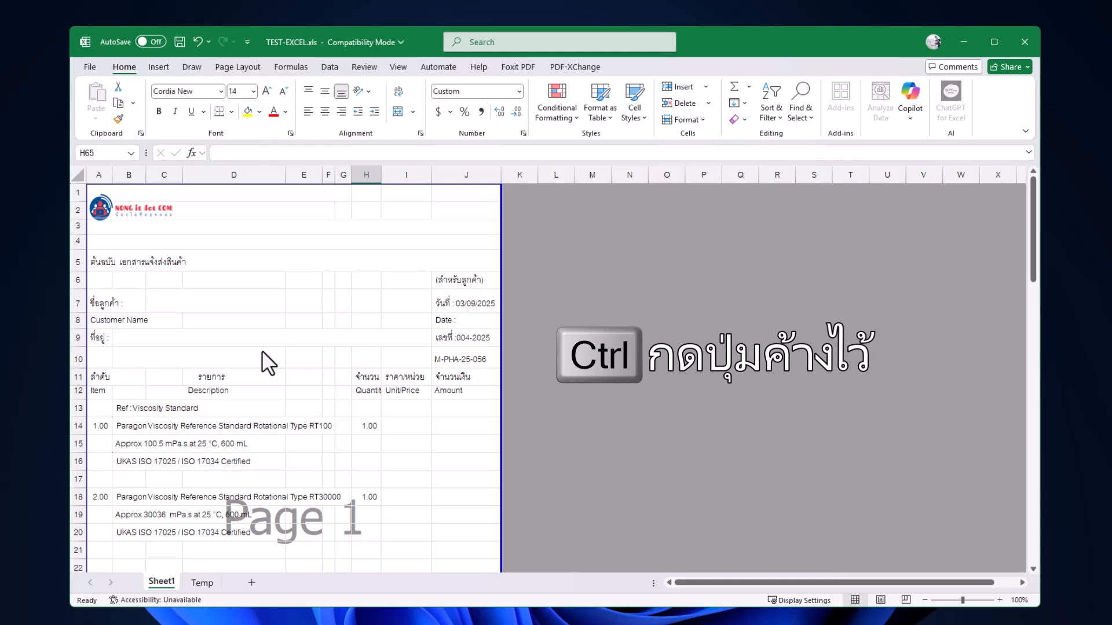
click(302, 357)
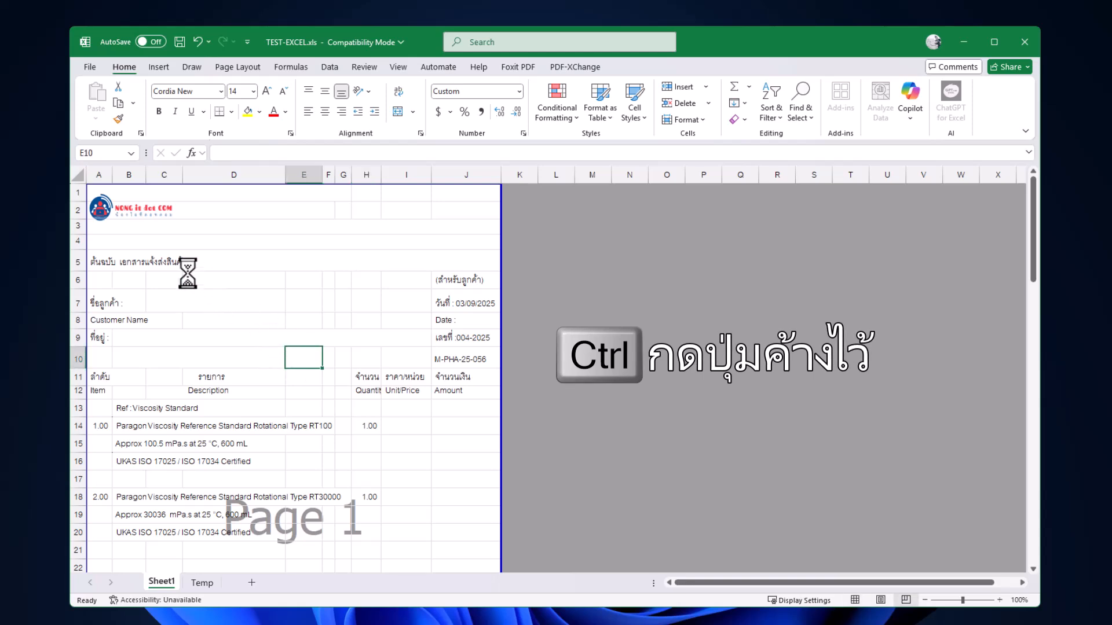
ctrl+click(154, 215)
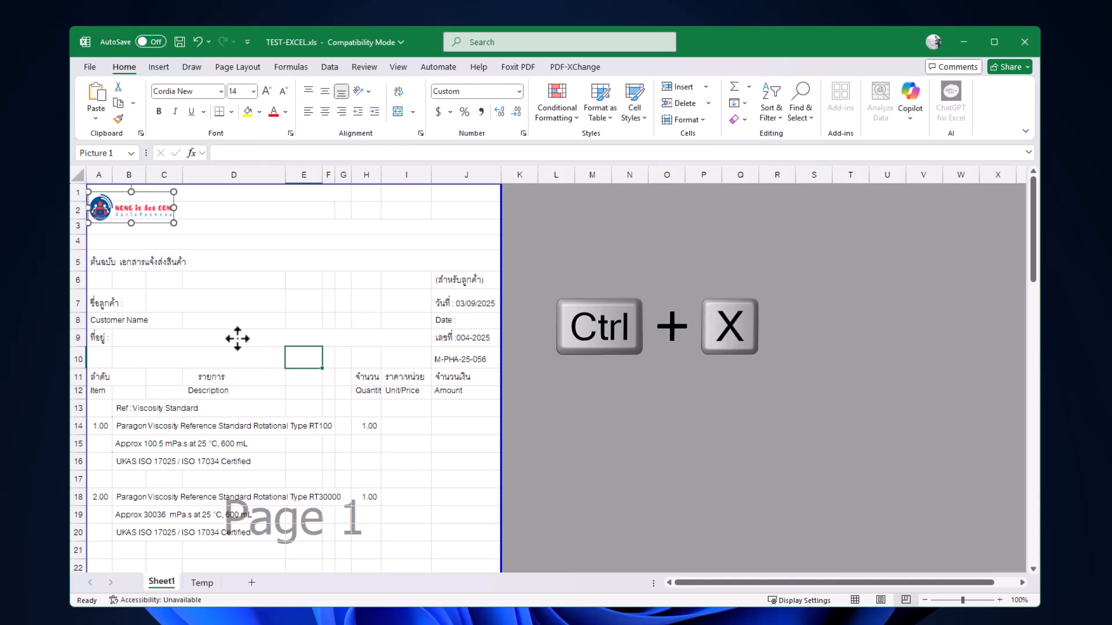
key(ctrl+x)
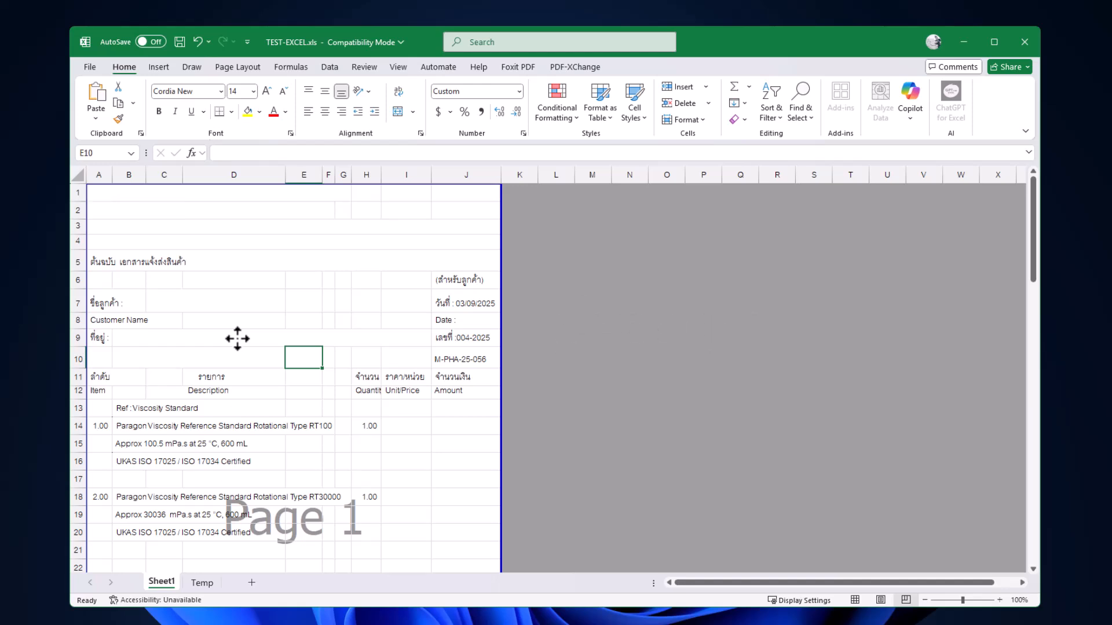
click(202, 583)
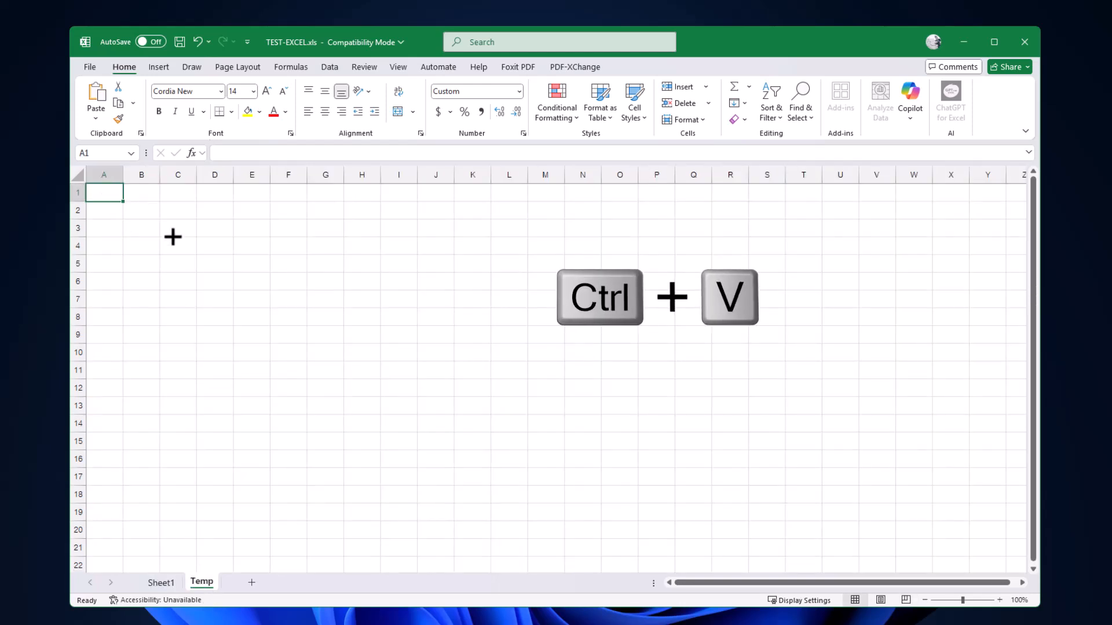
key(ctrl+v)
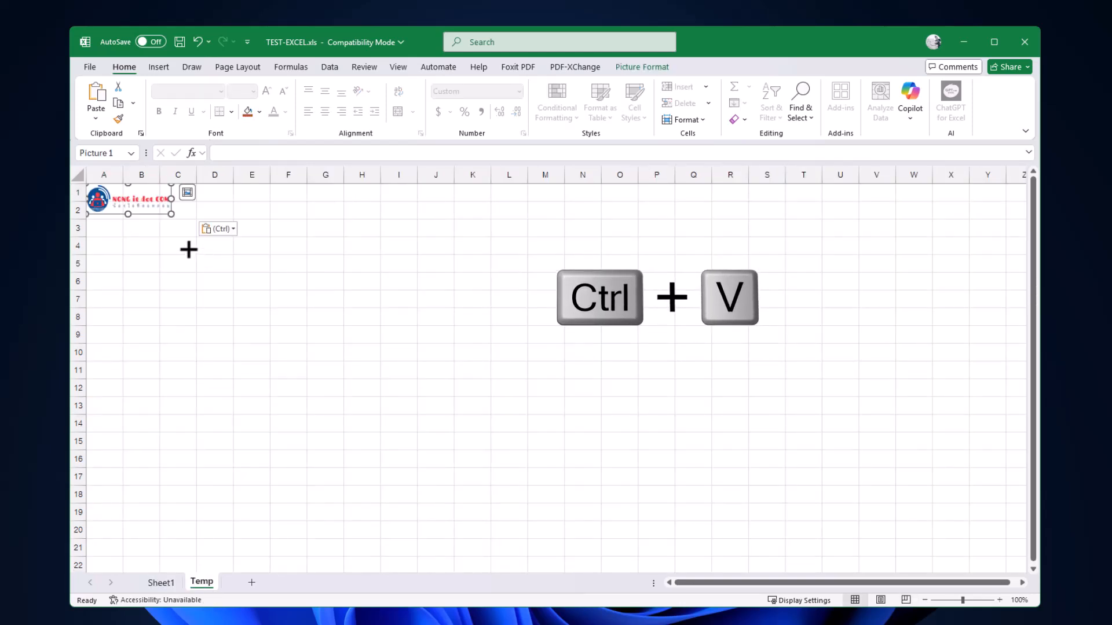
drag(142, 201, 164, 220)
click(274, 253)
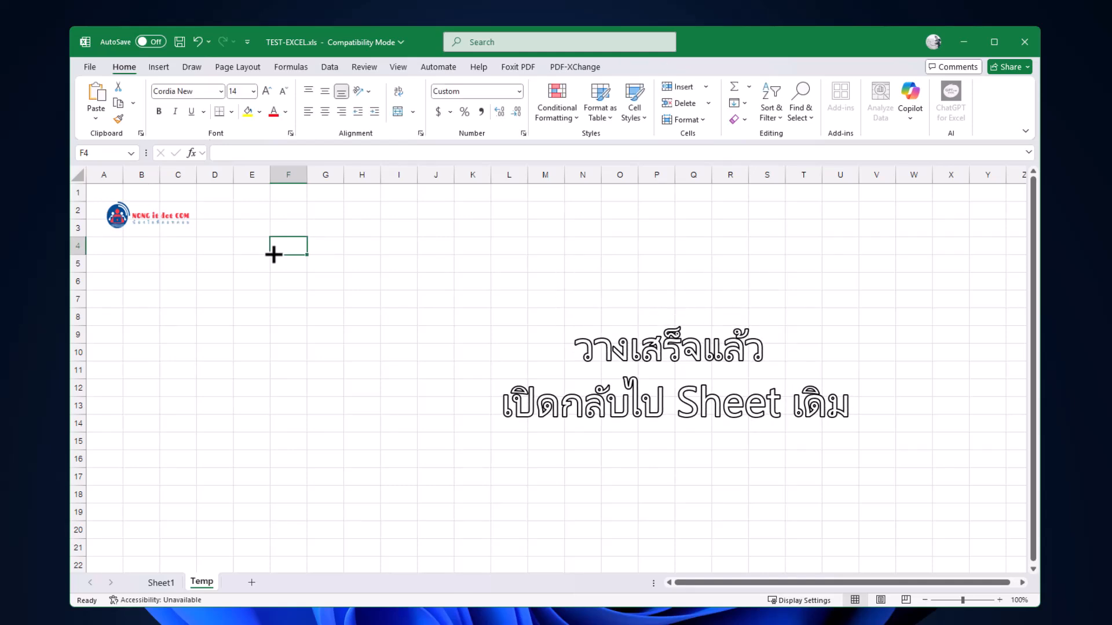
- Select all objects on Sheet1 using Go To Special with the Objects option, and delete them
click(158, 582)
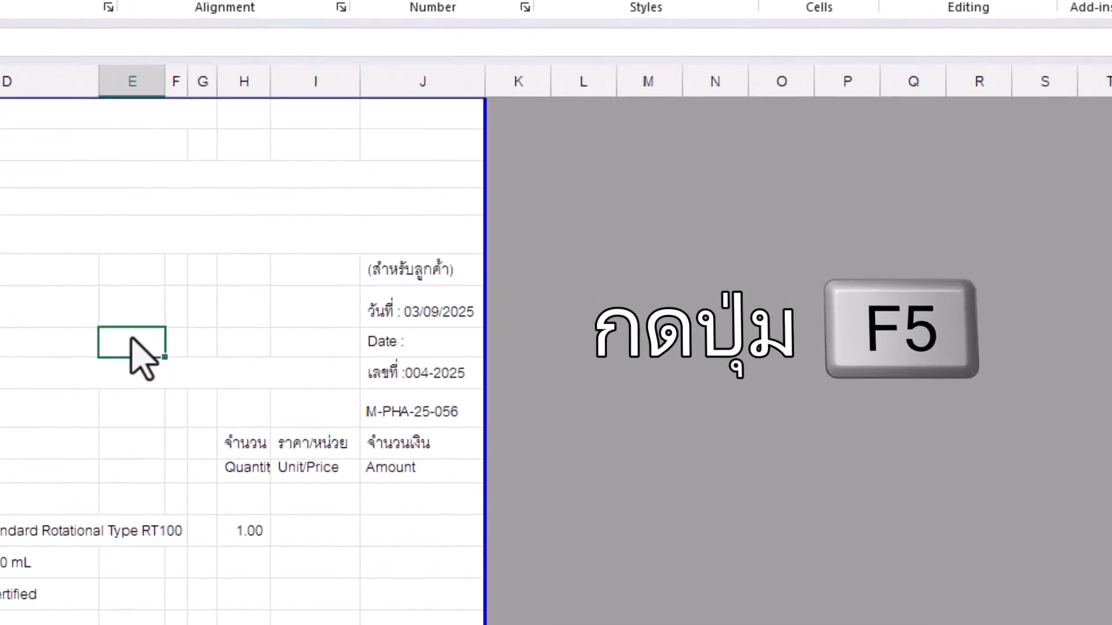
key(F5)
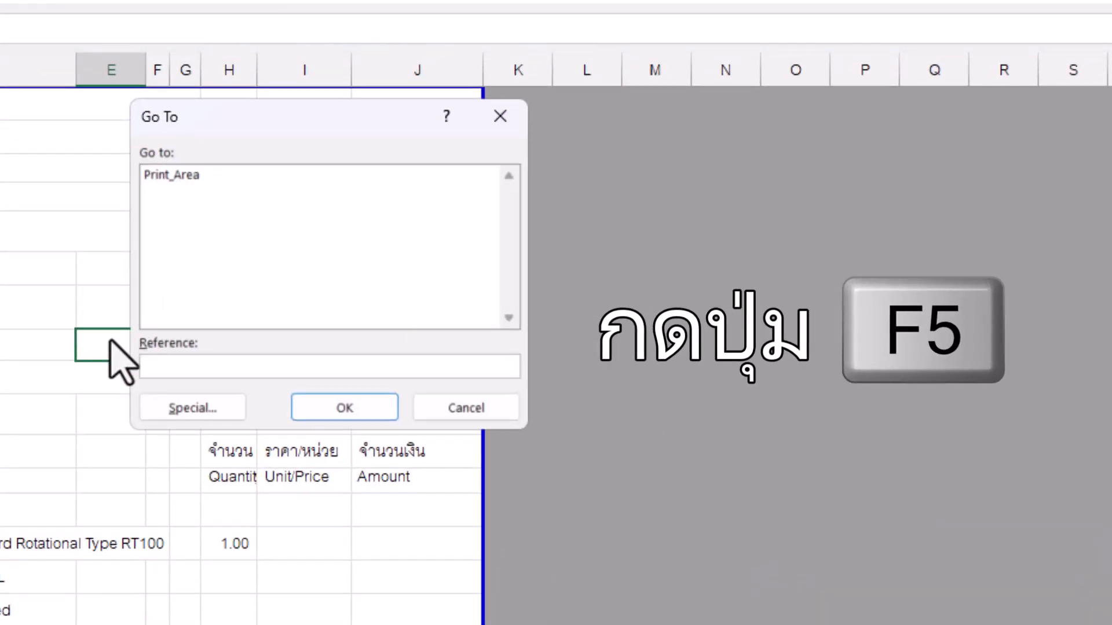
click(235, 412)
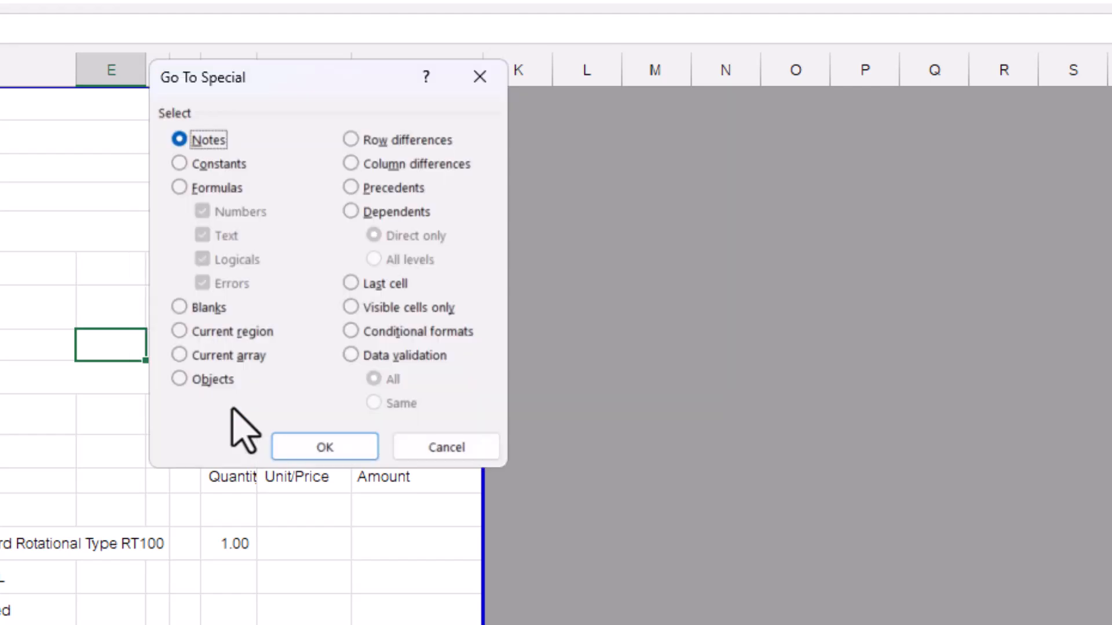
click(218, 379)
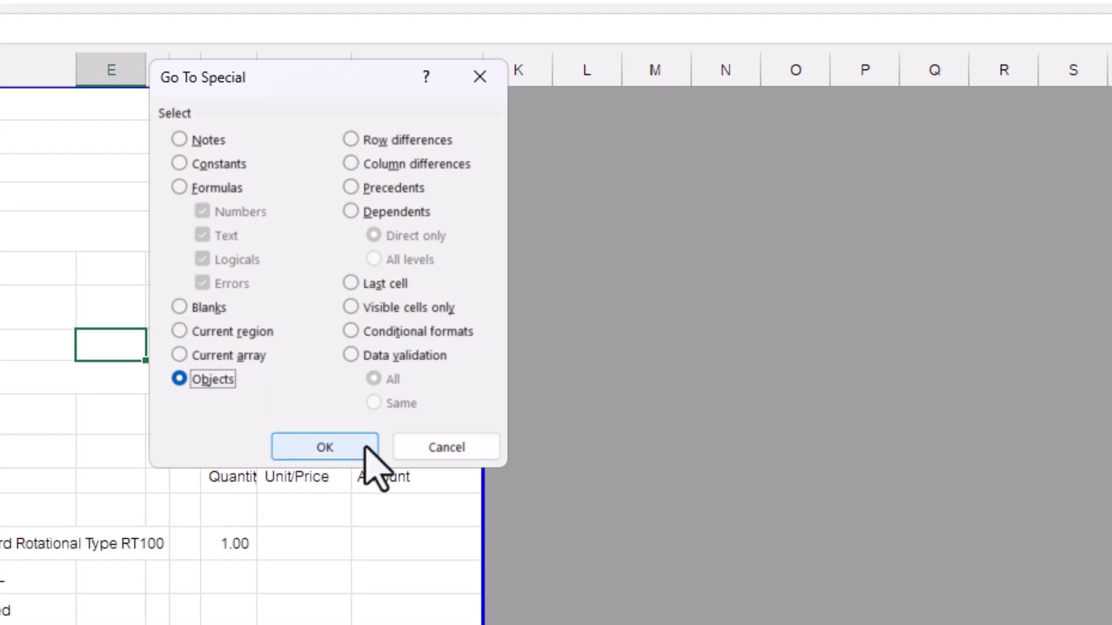
click(366, 447)
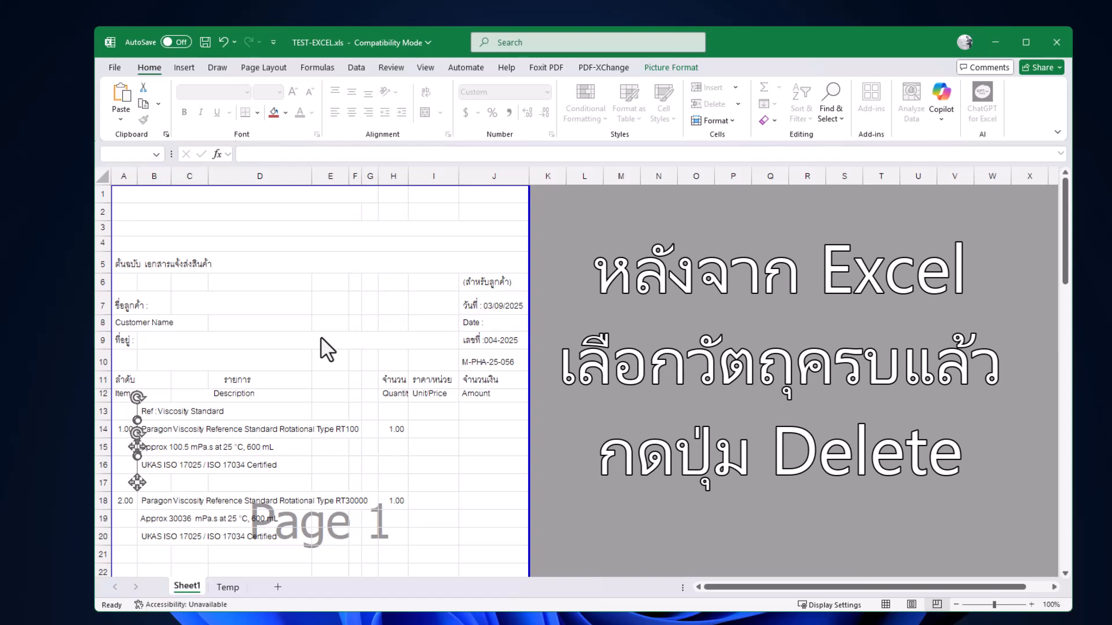
key(Delete)
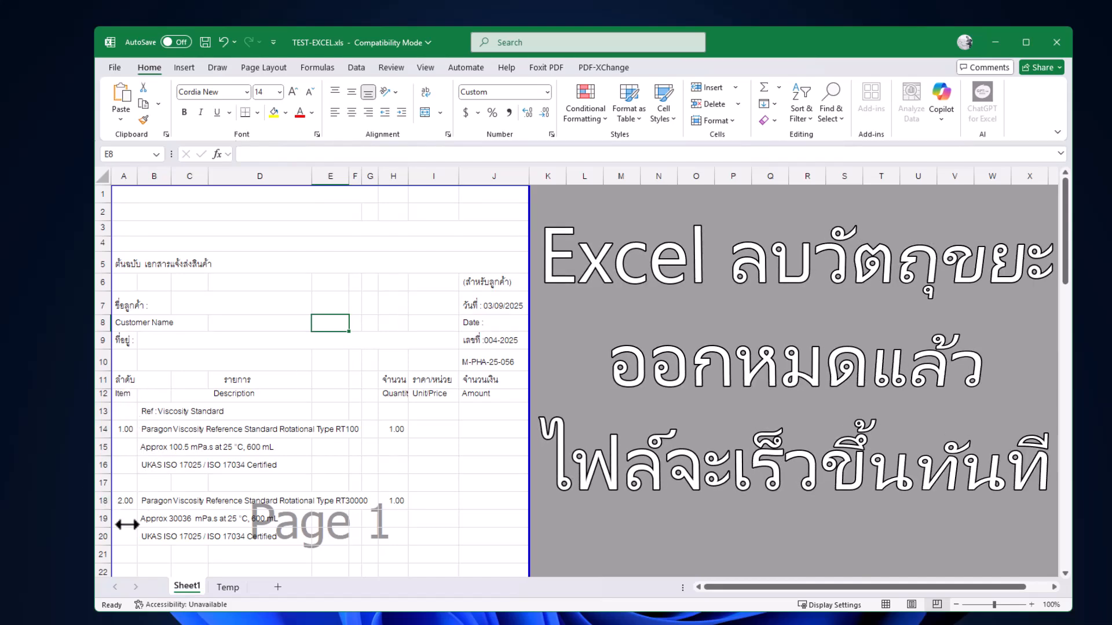
- Look through both pages of Sheet1 to check for leftover stray objects and try moving between cells
click(260, 306)
scroll(264, 324, down, 11)
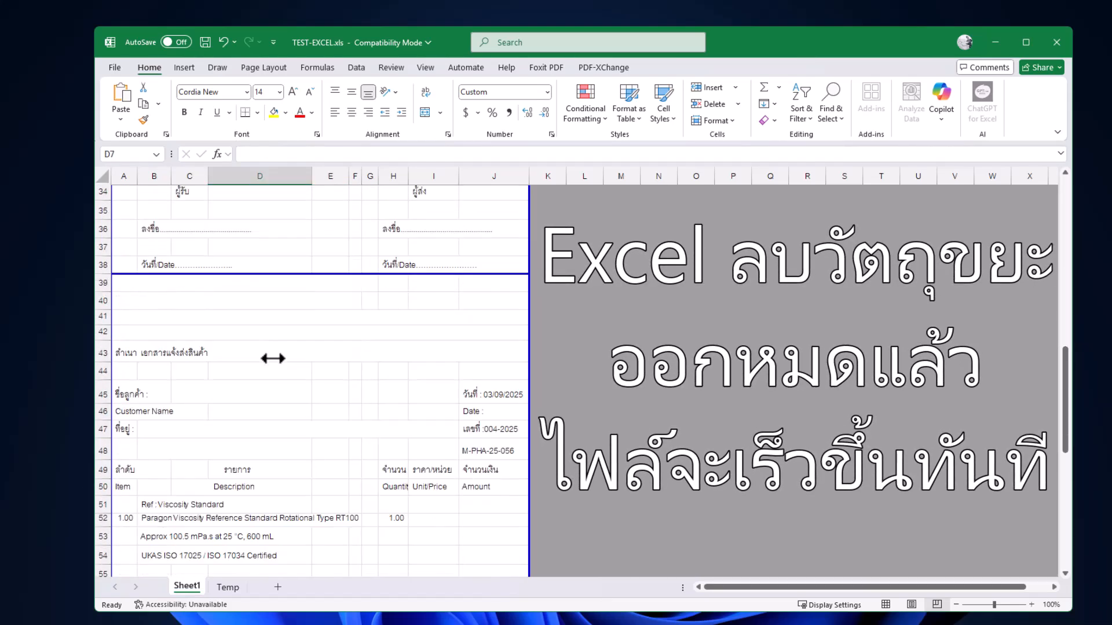
scroll(273, 359, down, 7)
scroll(273, 360, up, 18)
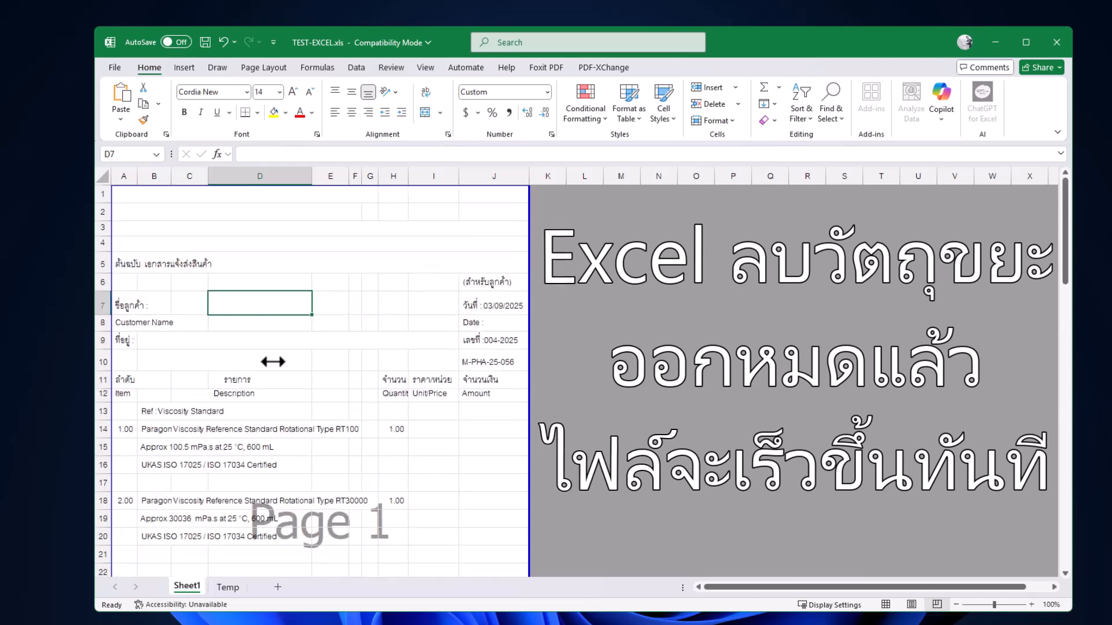
scroll(273, 361, down, 18)
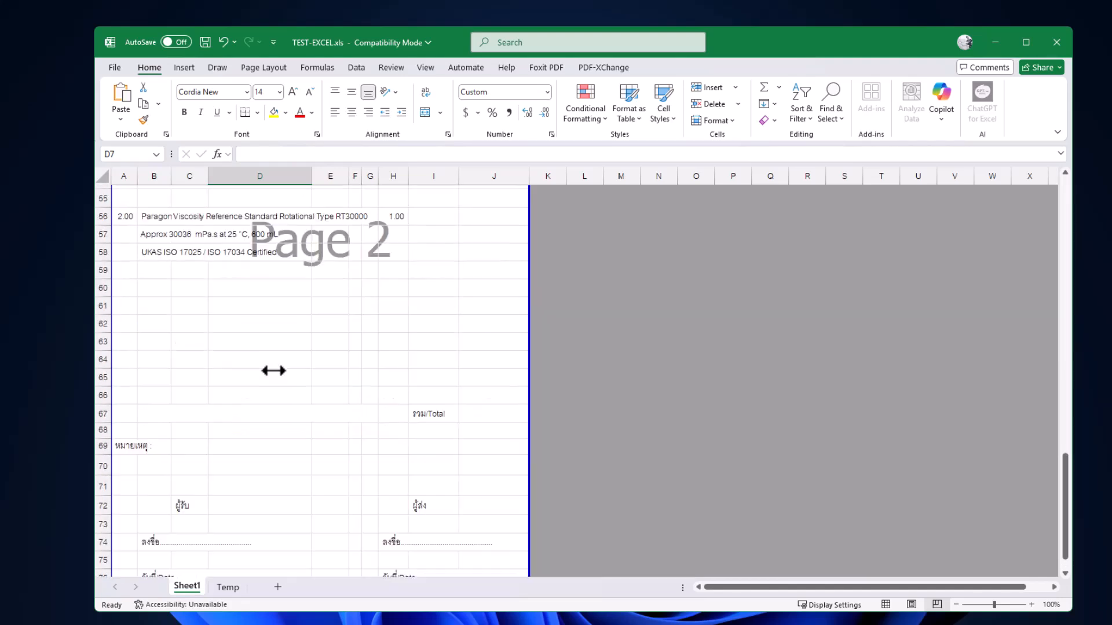
scroll(274, 371, up, 18)
click(322, 348)
key(Right)
key(Right)
key(Right)
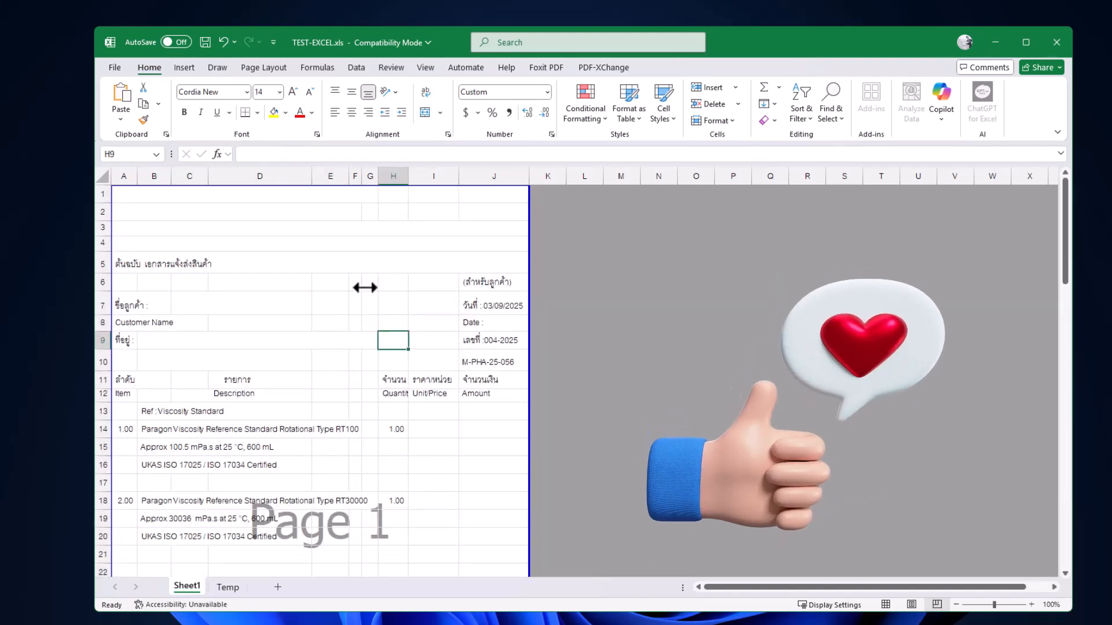
- Move the logo picture from the Temp sheet back to Sheet1, placing it at cell B2
click(232, 587)
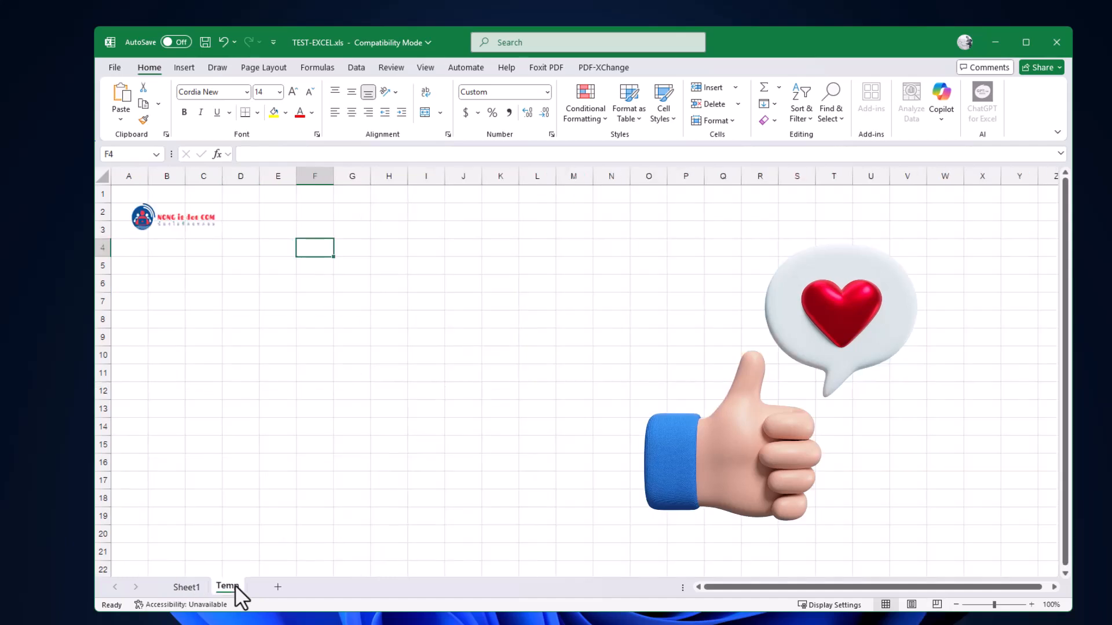
click(202, 221)
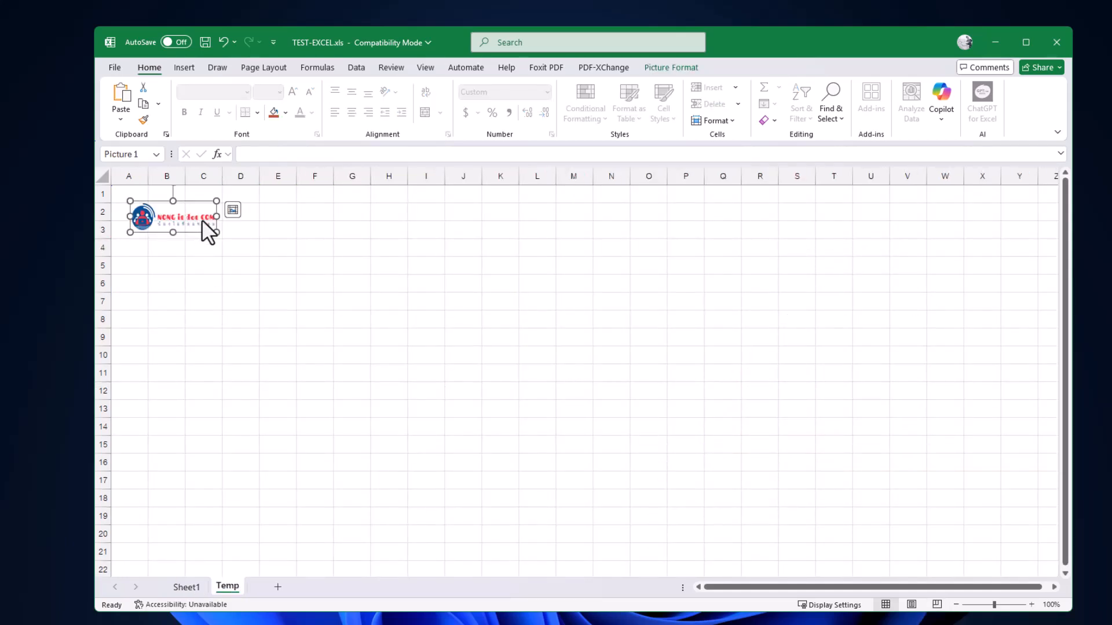
key(Delete)
click(216, 284)
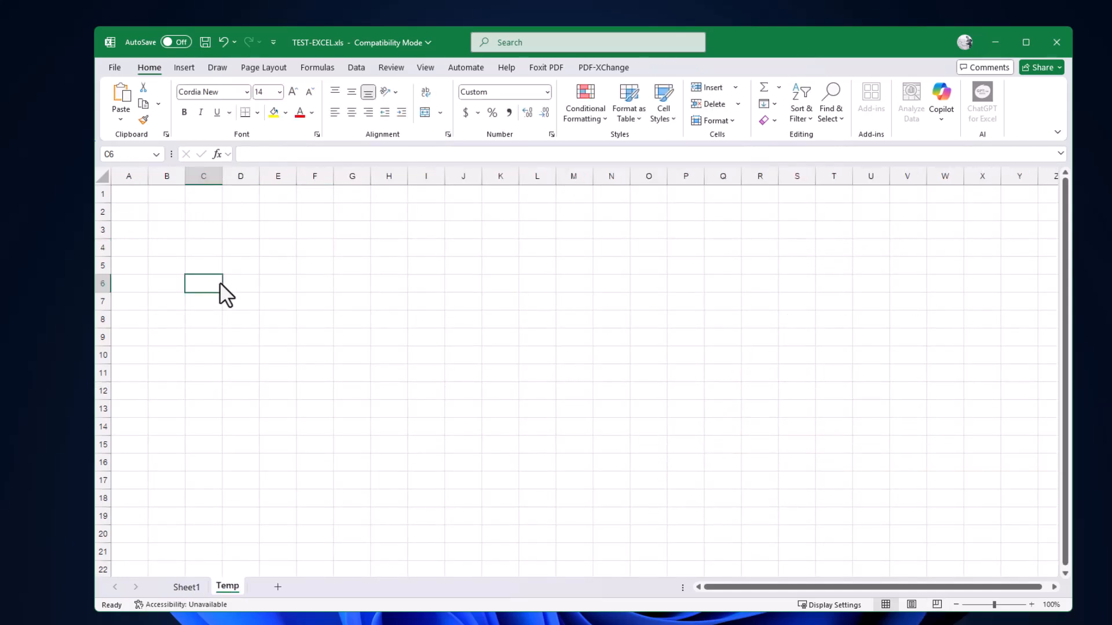
click(185, 587)
click(147, 211)
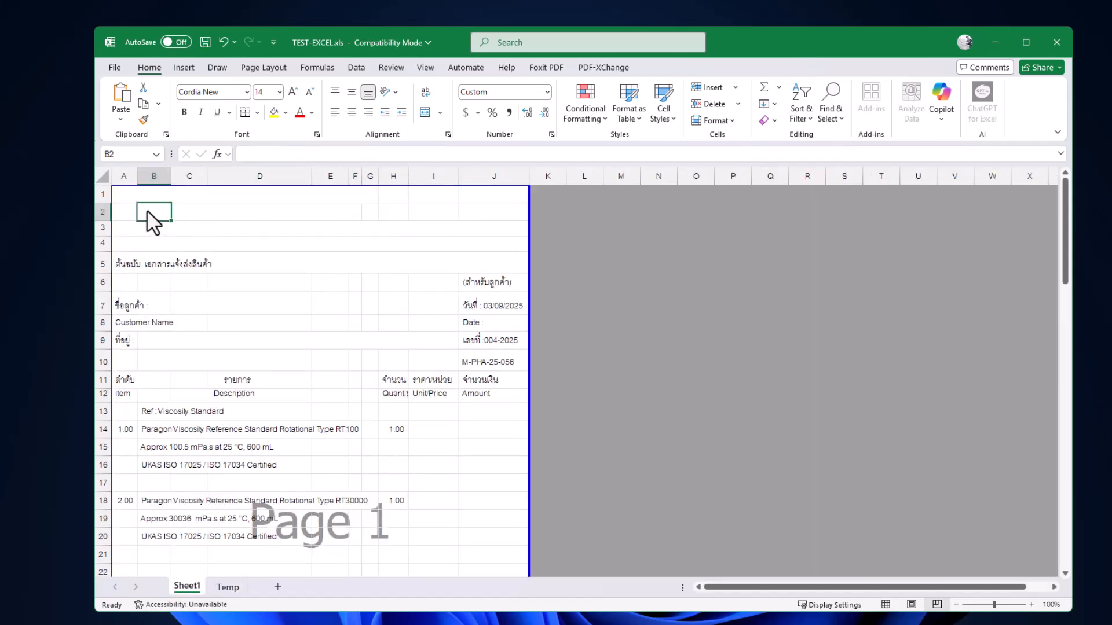
key(ctrl+v)
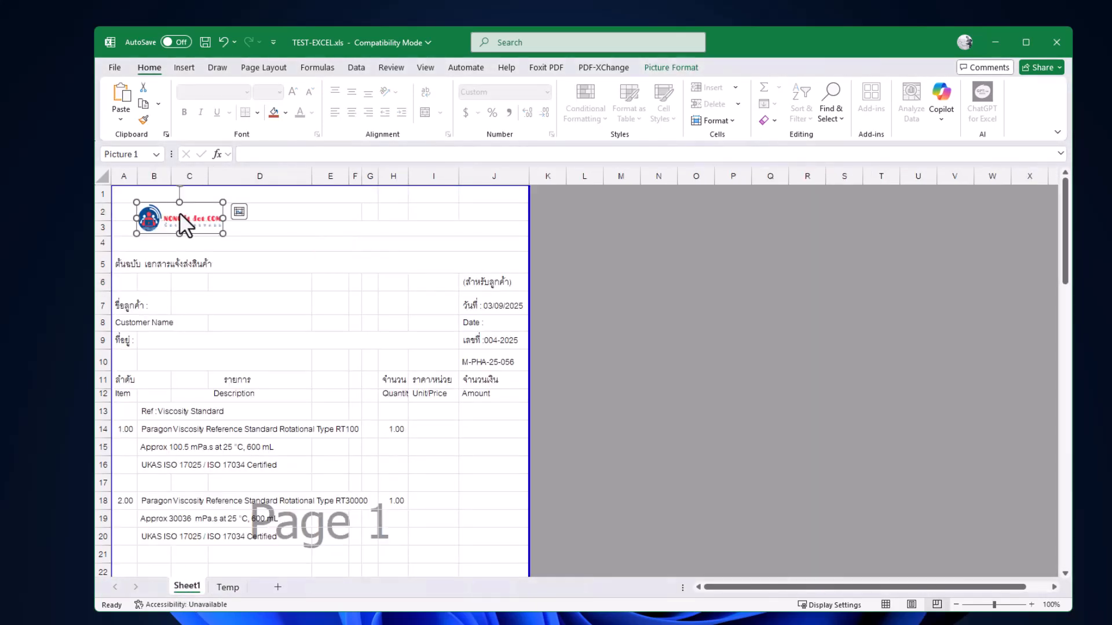
- Nudge the first page's logo slightly up and left, and paste a copy into the second page's header around rows 40–41
drag(175, 213, 163, 212)
click(277, 265)
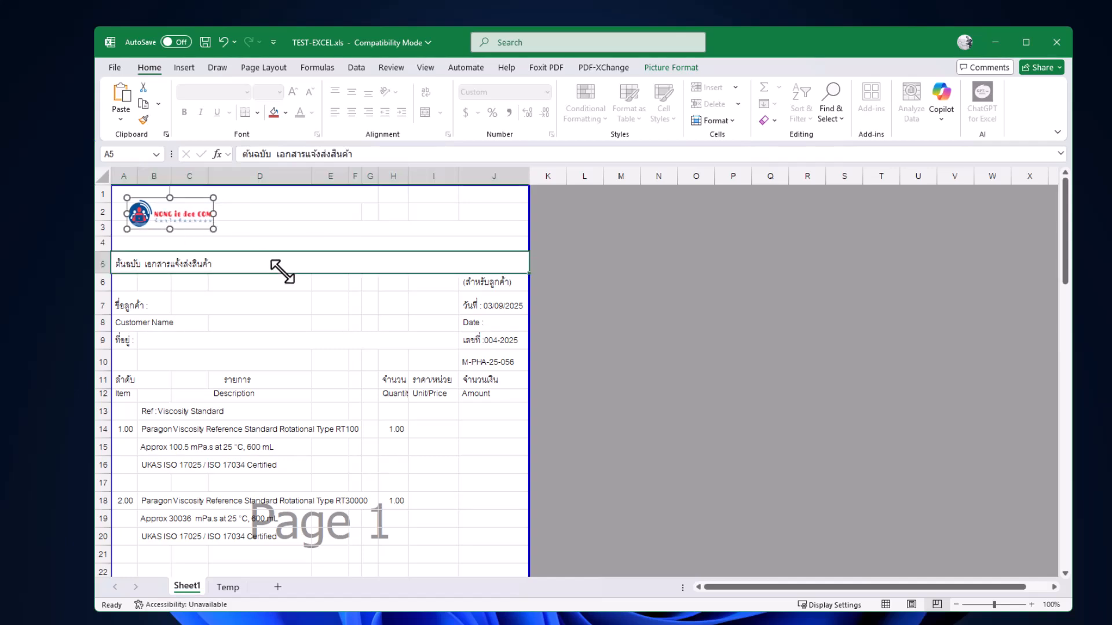
scroll(261, 350, down, 11)
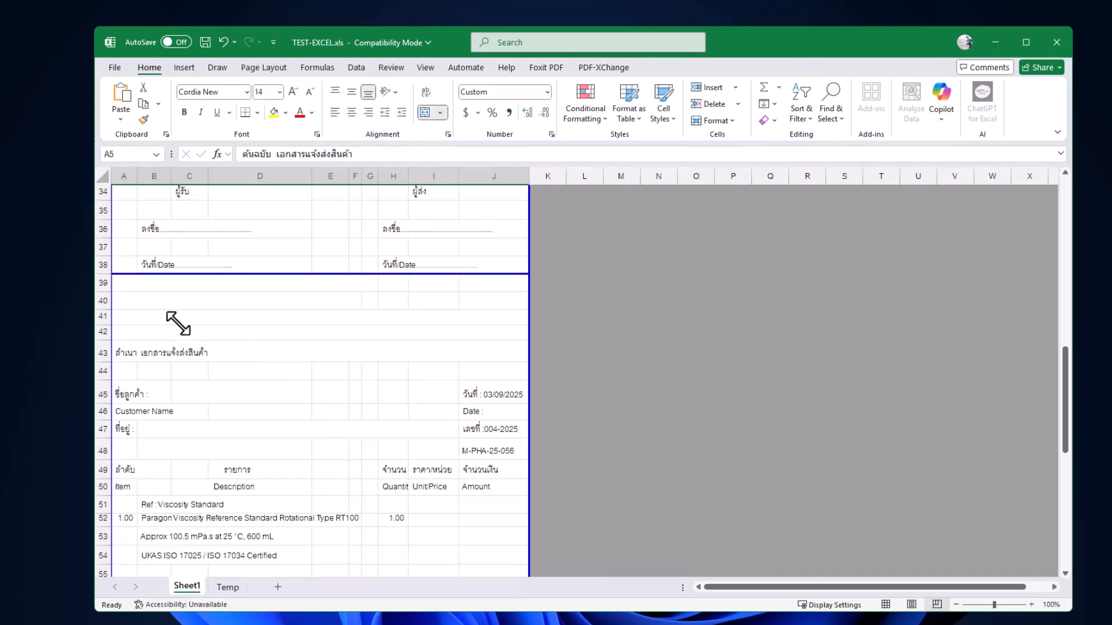
click(176, 317)
key(ctrl+v)
mouse_move(176, 317)
mouse_down()
mouse_move(184, 301)
mouse_move(174, 305)
mouse_up()
click(278, 319)
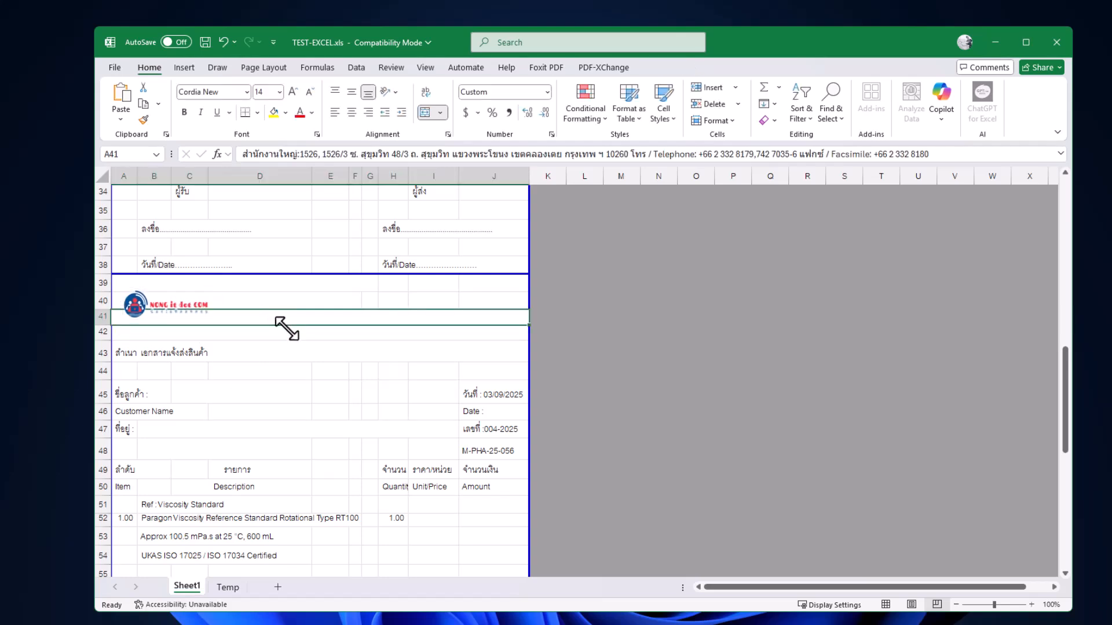
- Delete the Temp sheet from the workbook and return to the first page of Sheet1
scroll(289, 333, up, 6)
scroll(289, 332, up, 5)
click(289, 336)
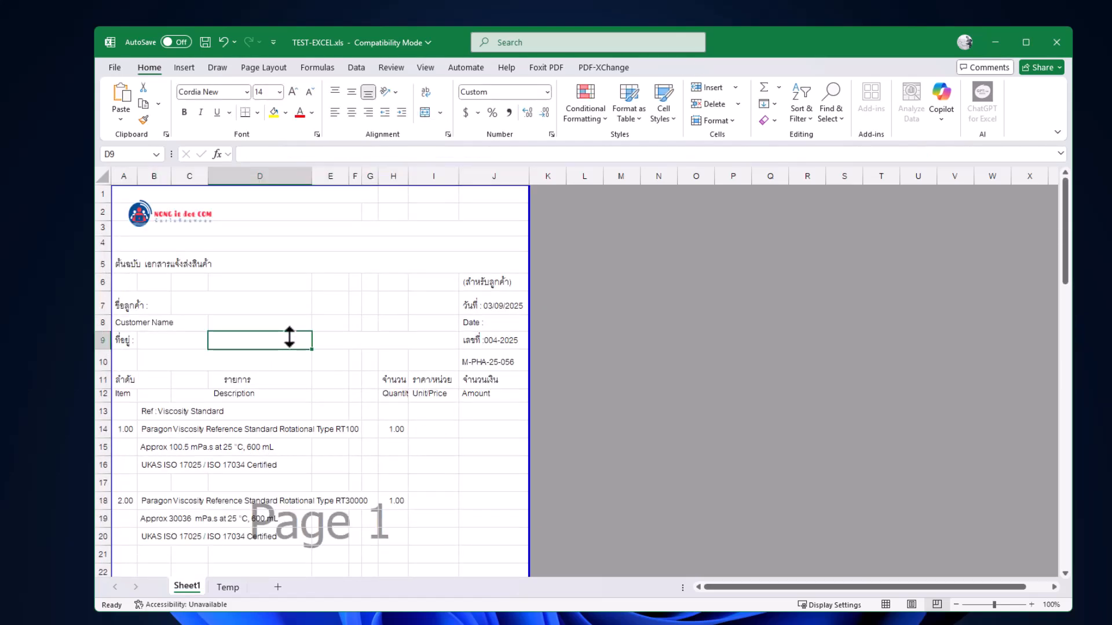
right_click(231, 587)
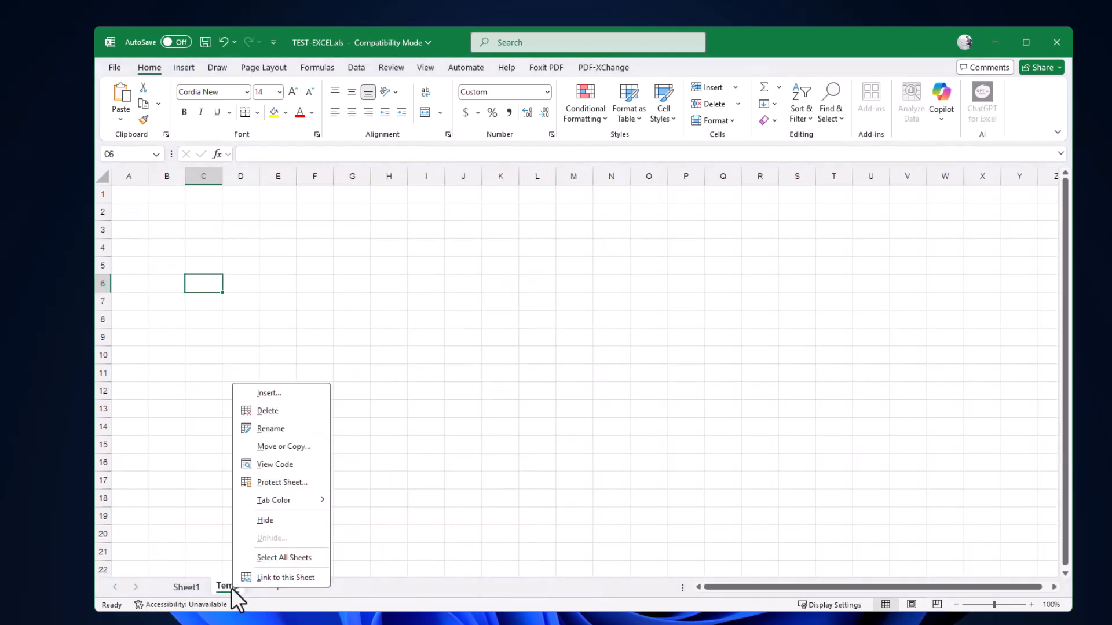
click(281, 411)
click(301, 310)
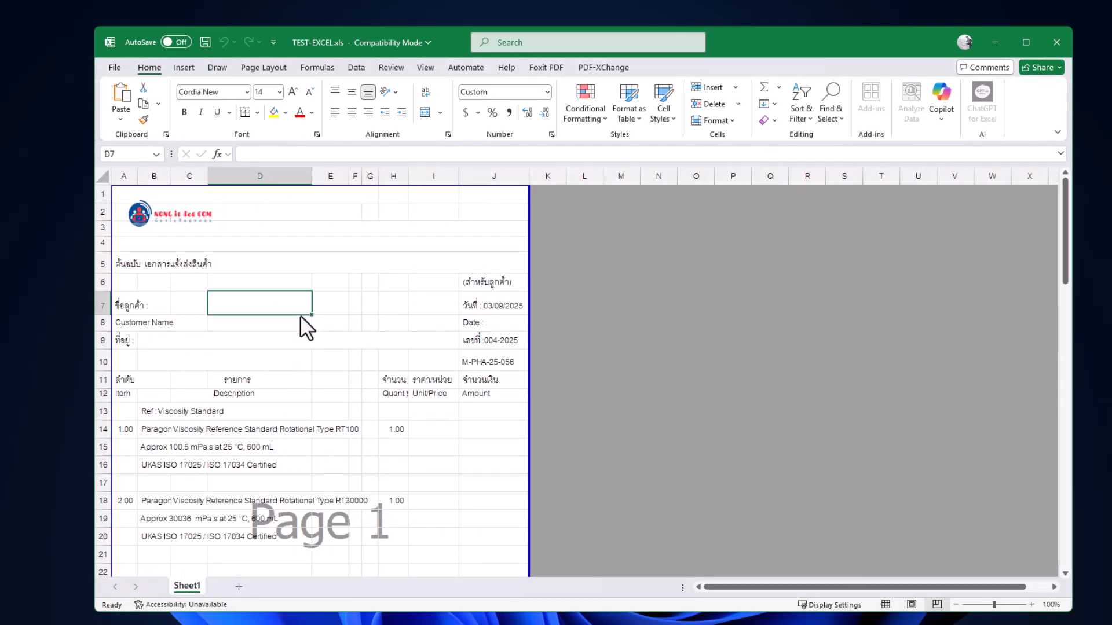
- Save the workbook as Fix-TEST-EXCEL.xls in the Documents > 2025 folder, keeping the Excel 97-2003 format and accepting the compatibility warning
click(115, 68)
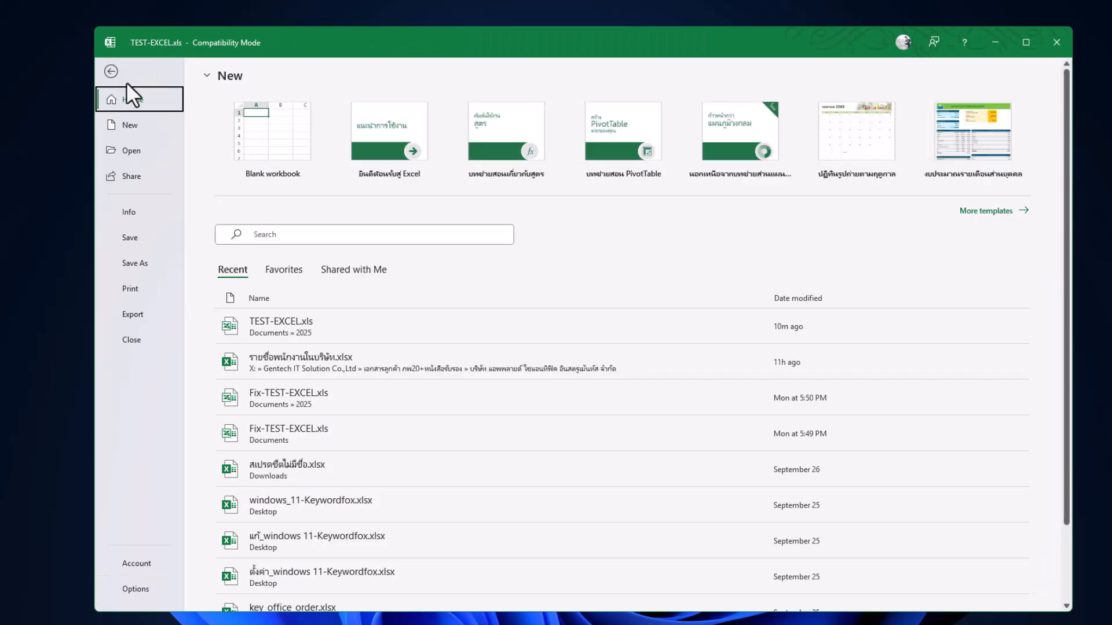
click(139, 258)
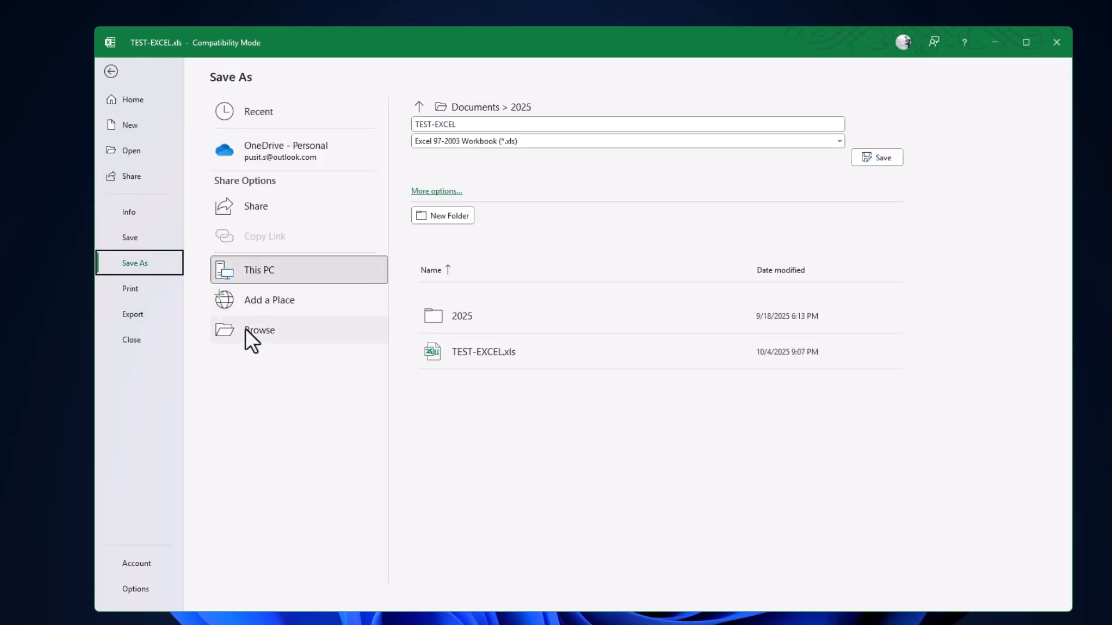
click(357, 336)
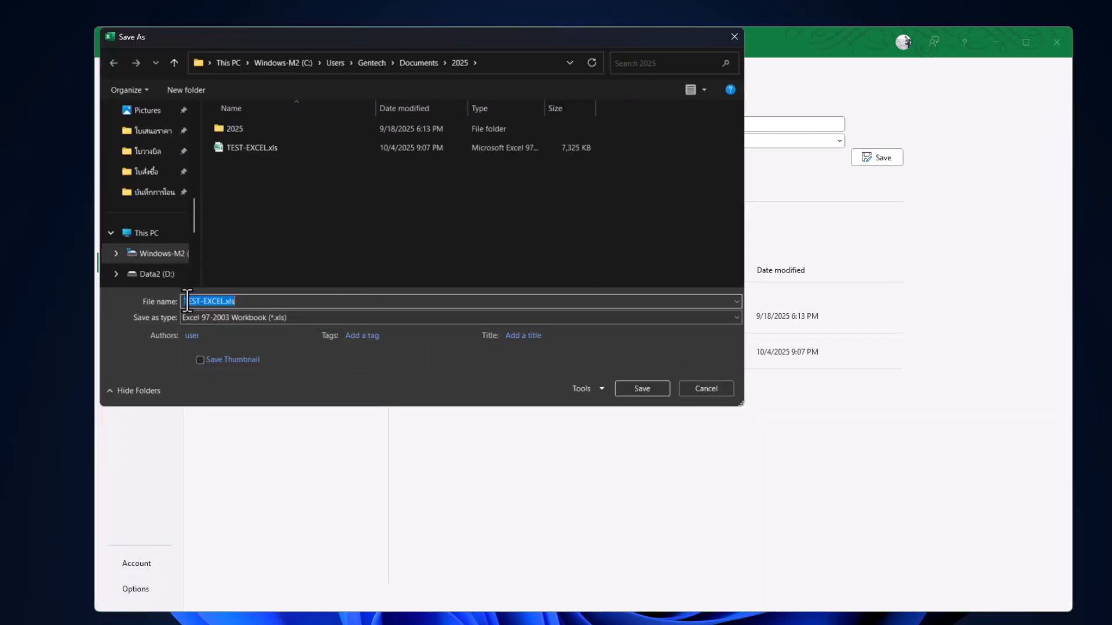
key(Home)
text(Fix-)
click(649, 385)
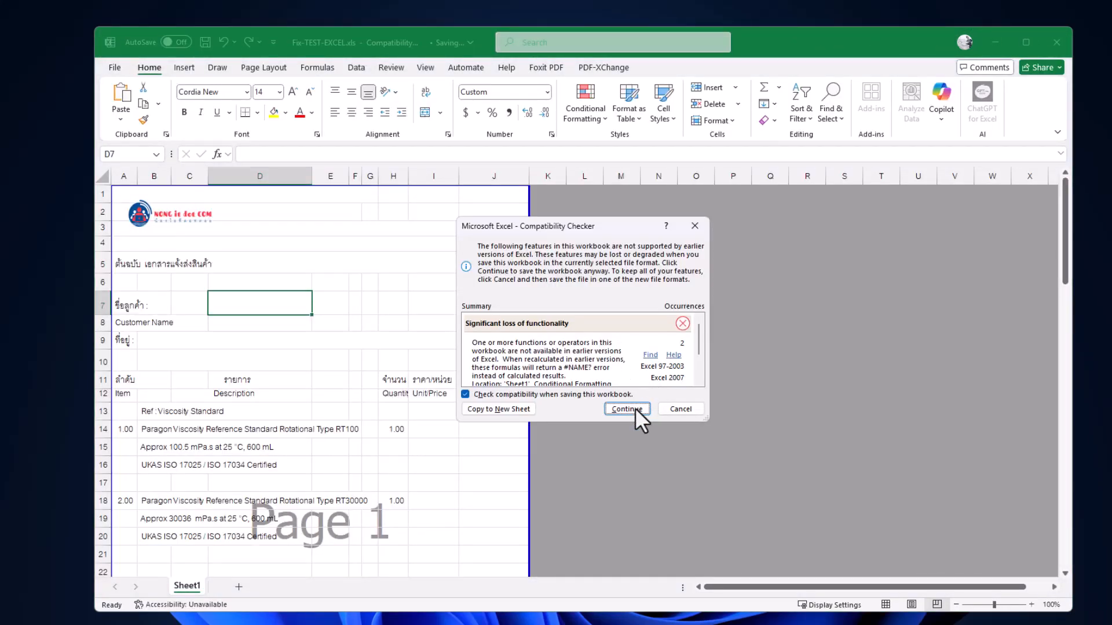
click(636, 409)
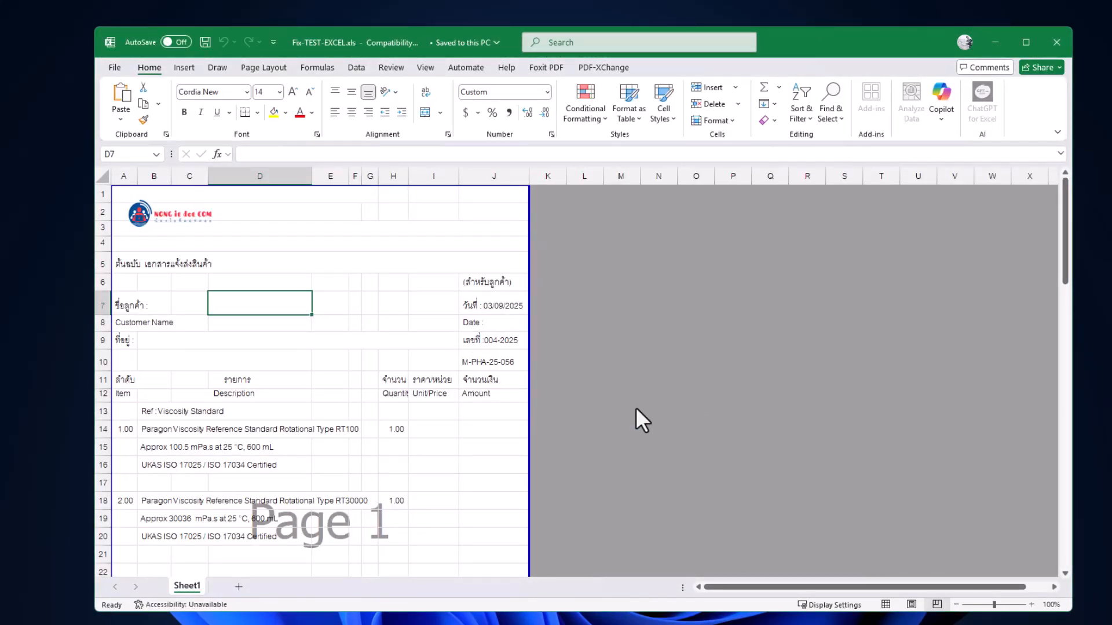
- Close the workbook and compare the sizes of Fix-TEST-EXCEL.xls and TEST-EXCEL.xls in the 2025 folder in File Explorer
click(638, 369)
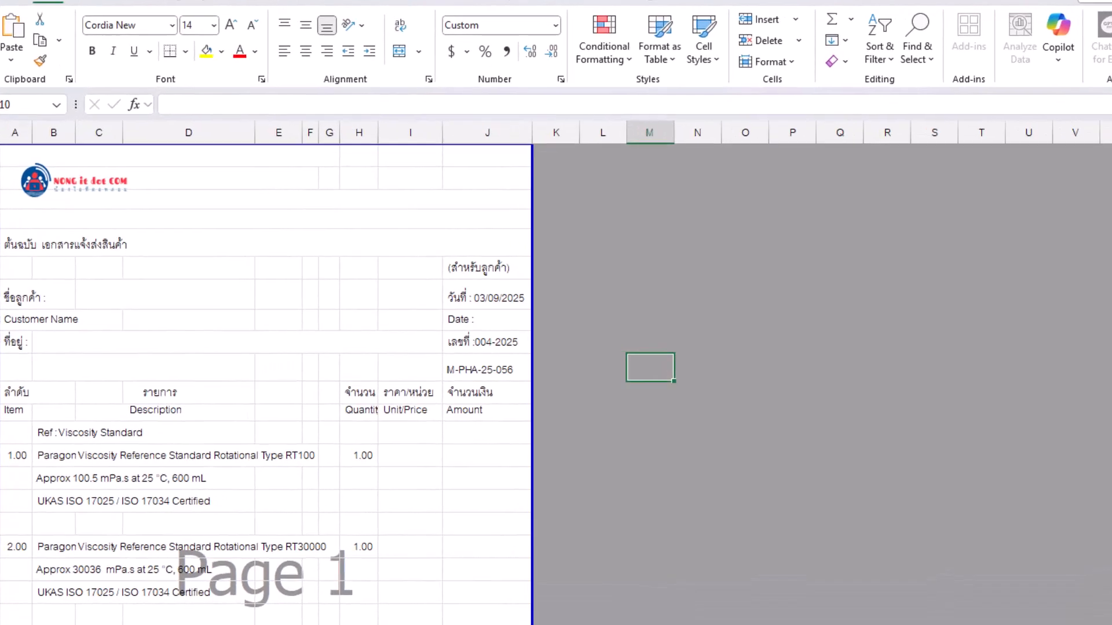
click(1062, 40)
click(556, 220)
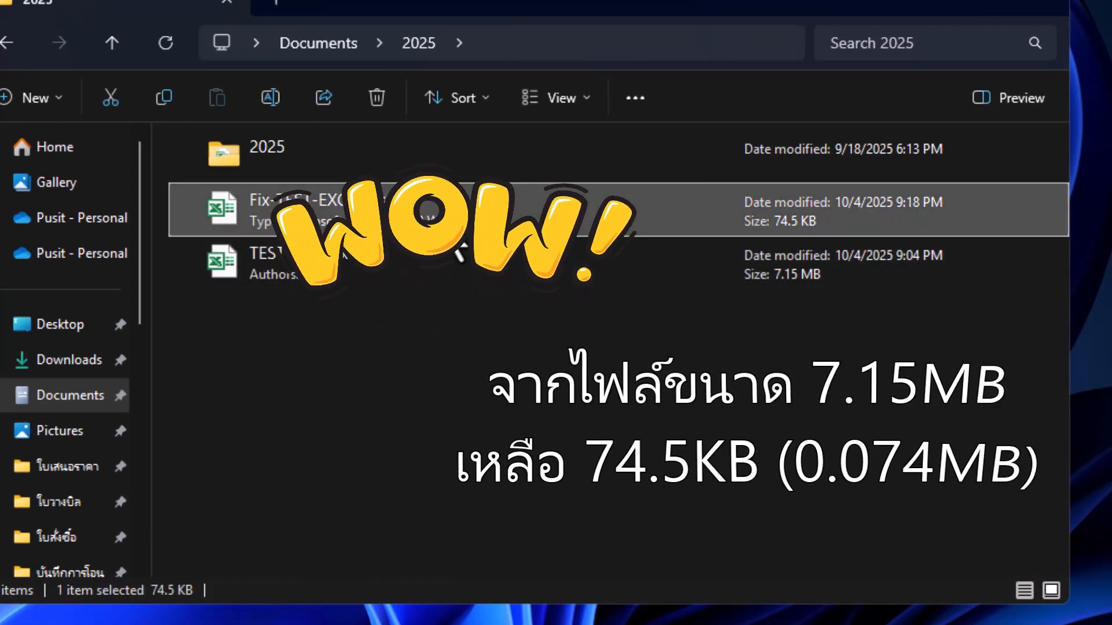
ctrl+click(629, 263)
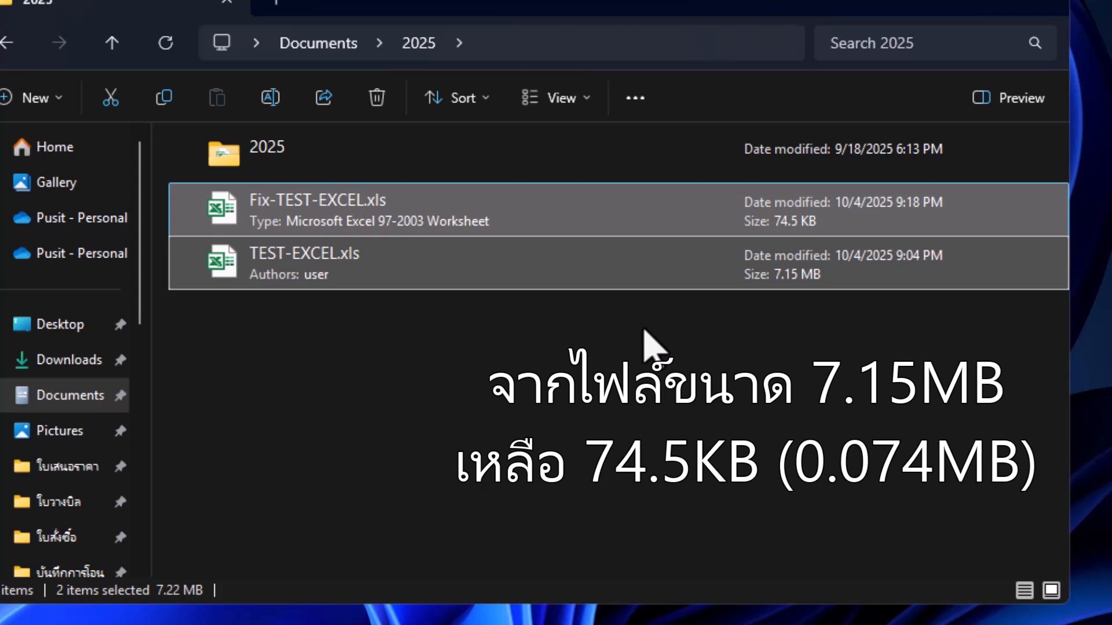
click(645, 332)
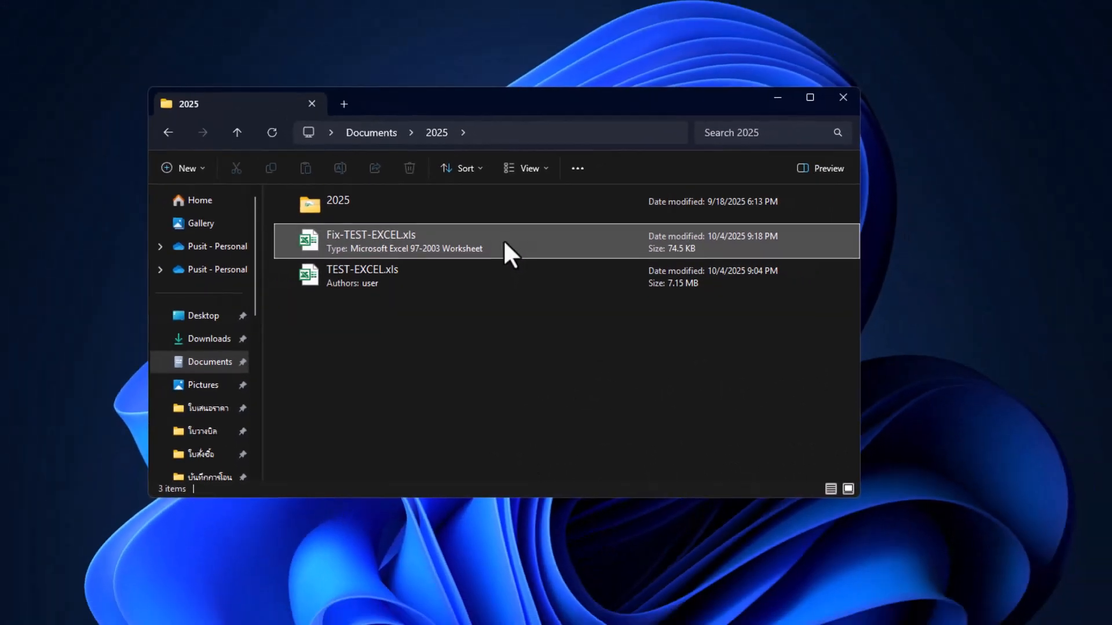
- Open Fix-TEST-EXCEL.xls in Excel and check how smoothly it scrolls through both pages and moves between cells
double_click(522, 211)
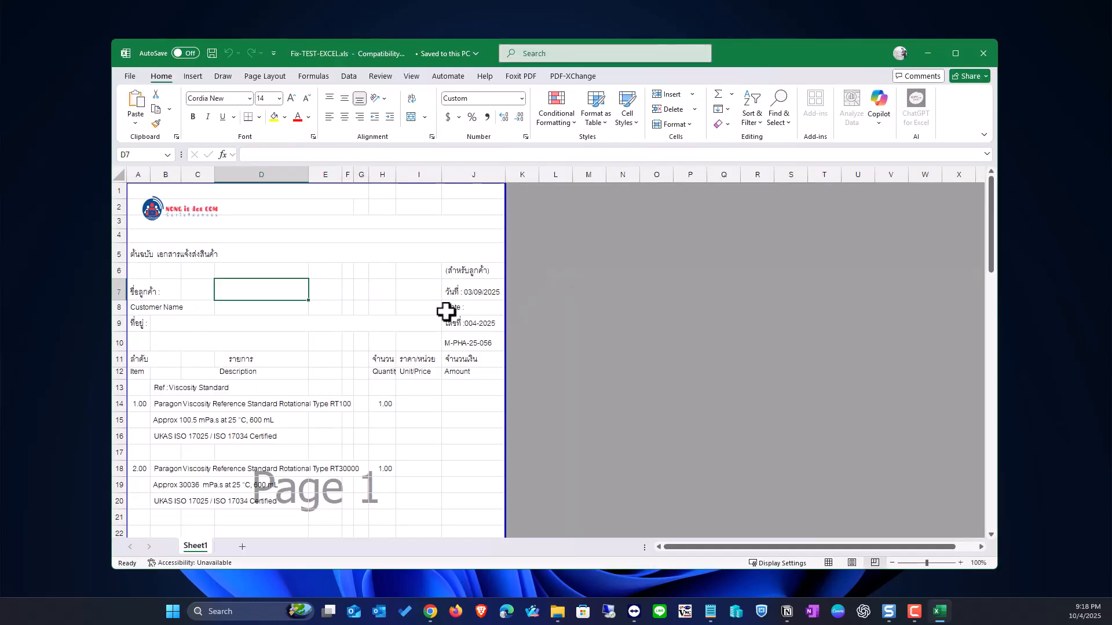
click(374, 303)
scroll(375, 307, down, 7)
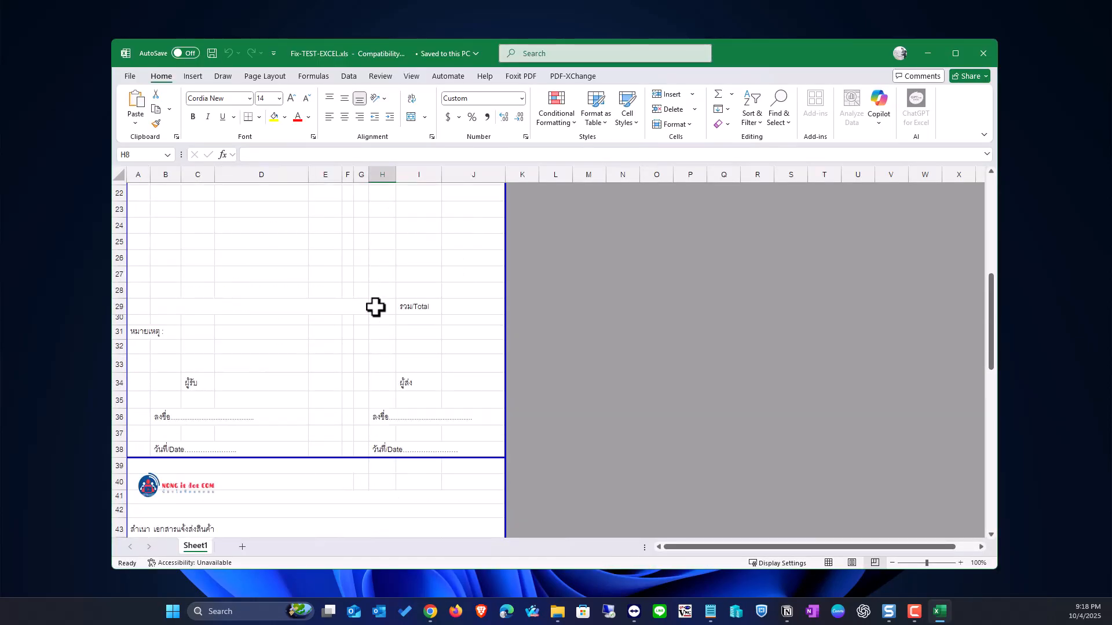
scroll(375, 307, down, 14)
scroll(376, 309, up, 8)
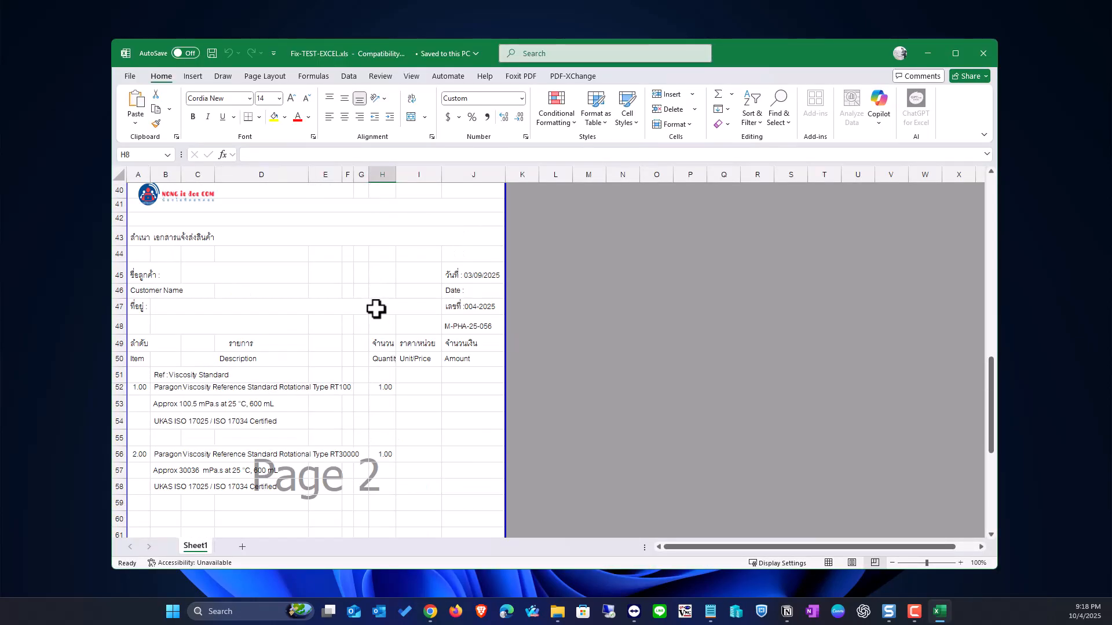
scroll(376, 309, up, 13)
click(375, 271)
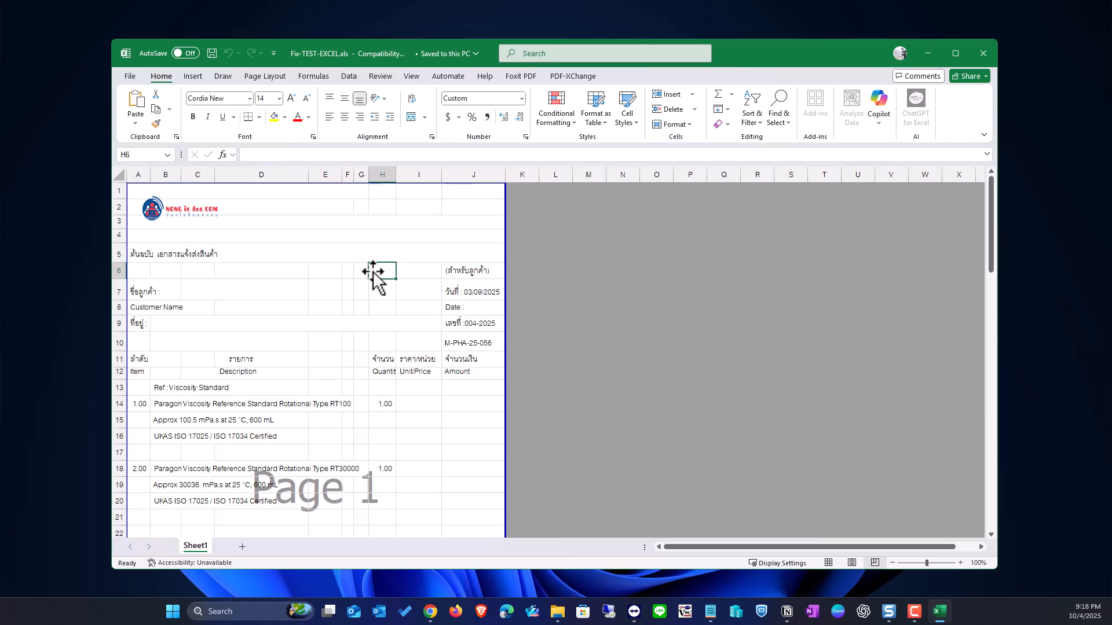
click(551, 274)
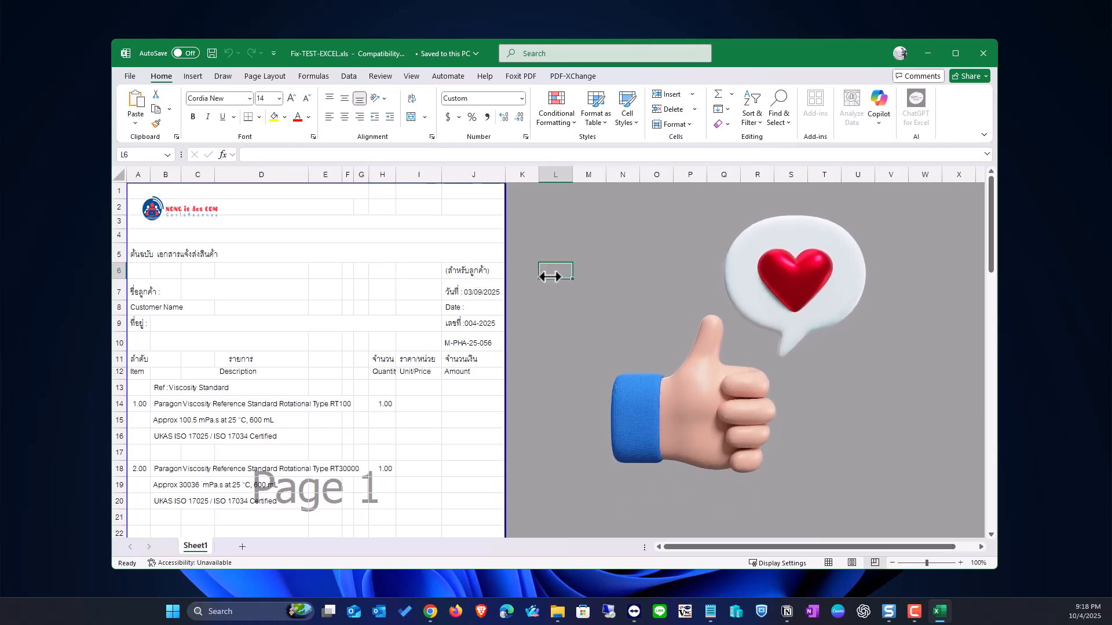